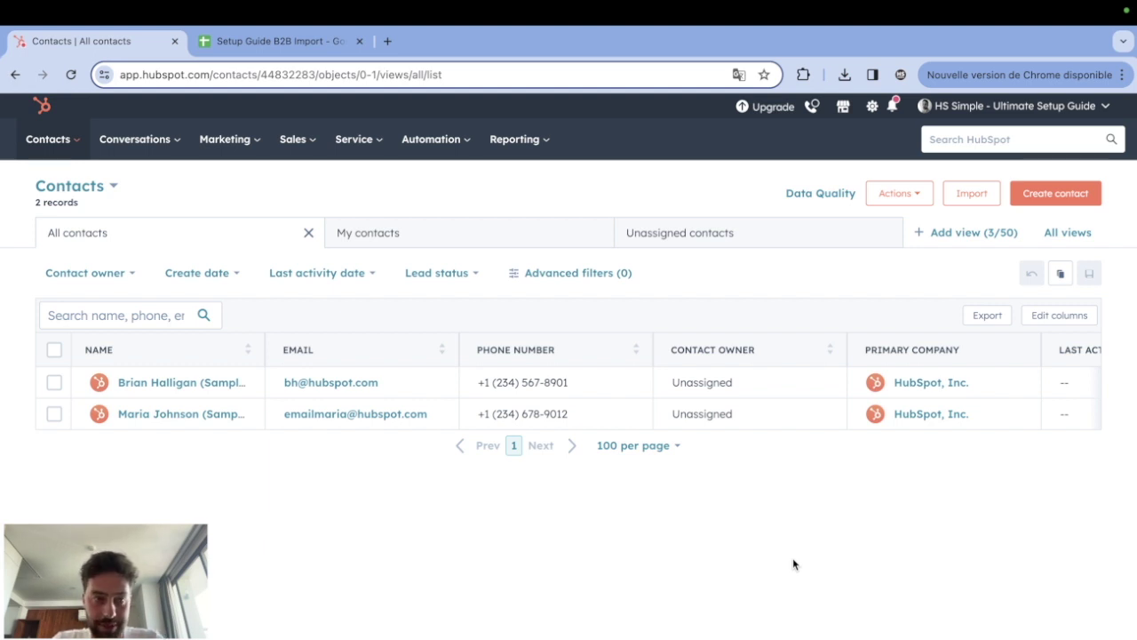
Step: Open the Imports page, choose to connect an app for syncing, and browse the data sync apps in the marketplace
{"action": "left_click", "coordinate": [970, 200]}
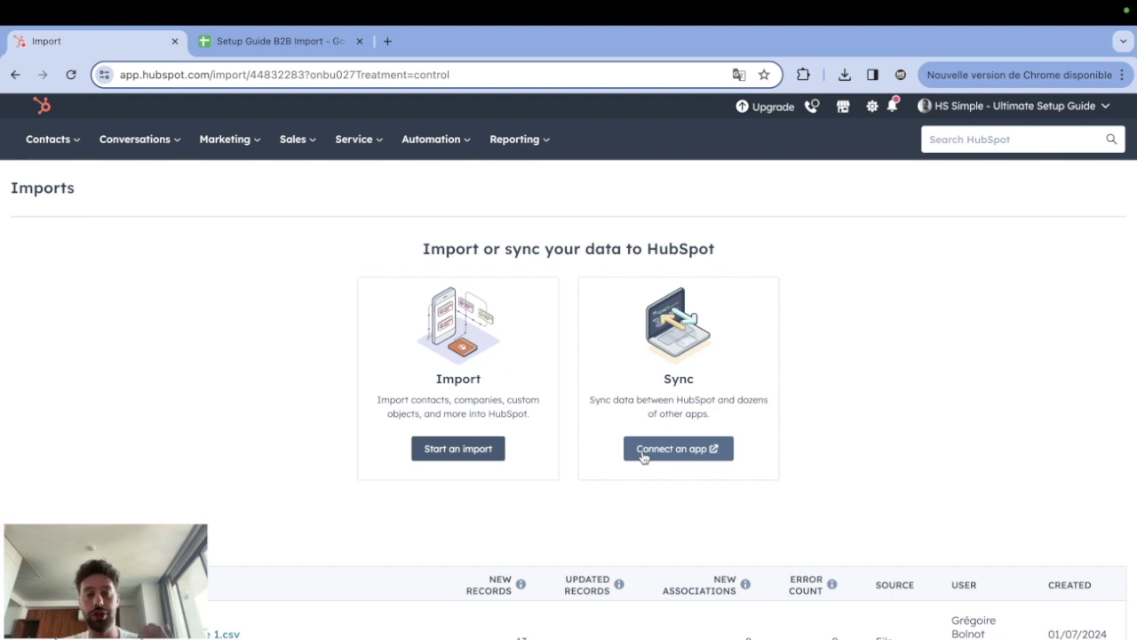
{"action": "left_click", "coordinate": [644, 449]}
{"action": "scroll", "coordinate": [643, 456], "scroll_direction": "down", "scroll_amount": 5}
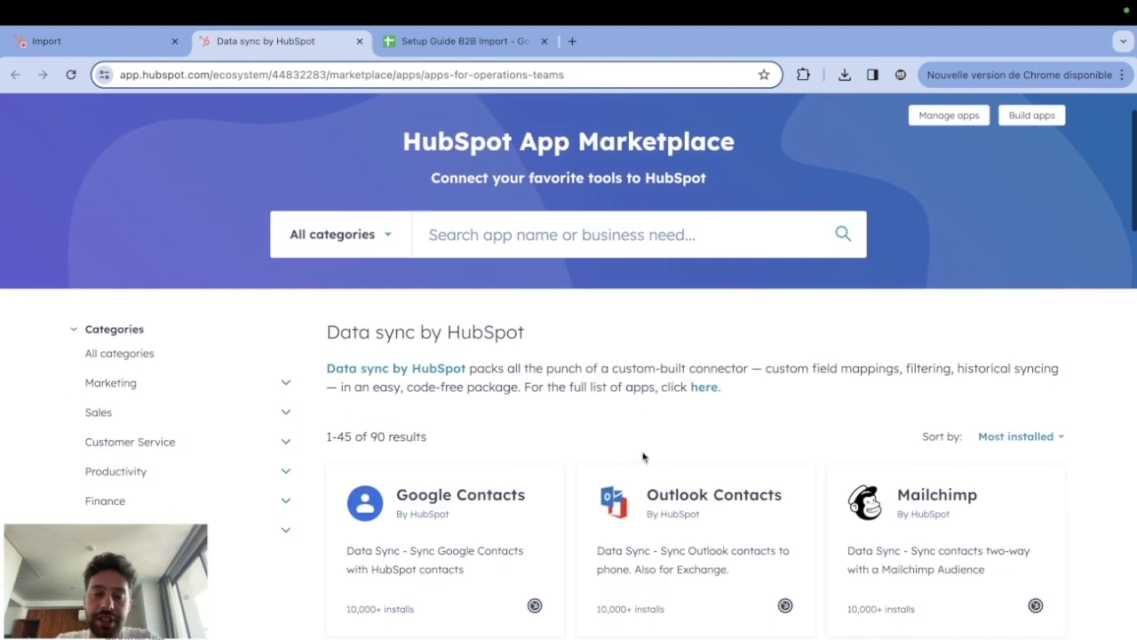
{"action": "scroll", "coordinate": [644, 457], "scroll_direction": "down", "scroll_amount": 1}
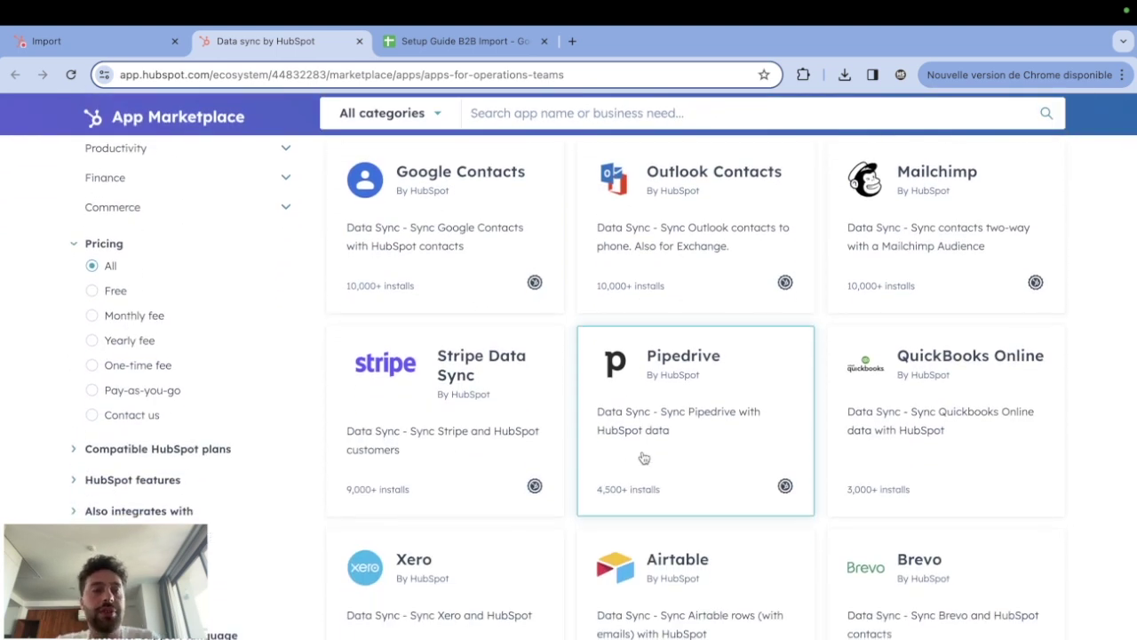
{"action": "scroll", "coordinate": [644, 457], "scroll_direction": "down", "scroll_amount": 1}
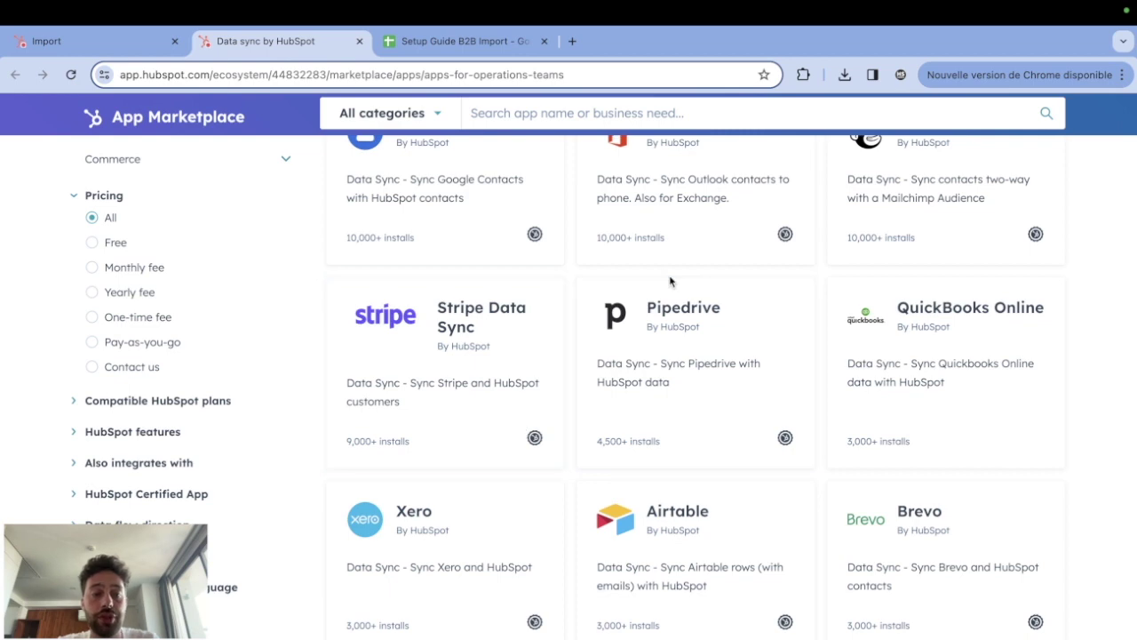
{"action": "scroll", "coordinate": [670, 282], "scroll_direction": "down", "scroll_amount": 4}
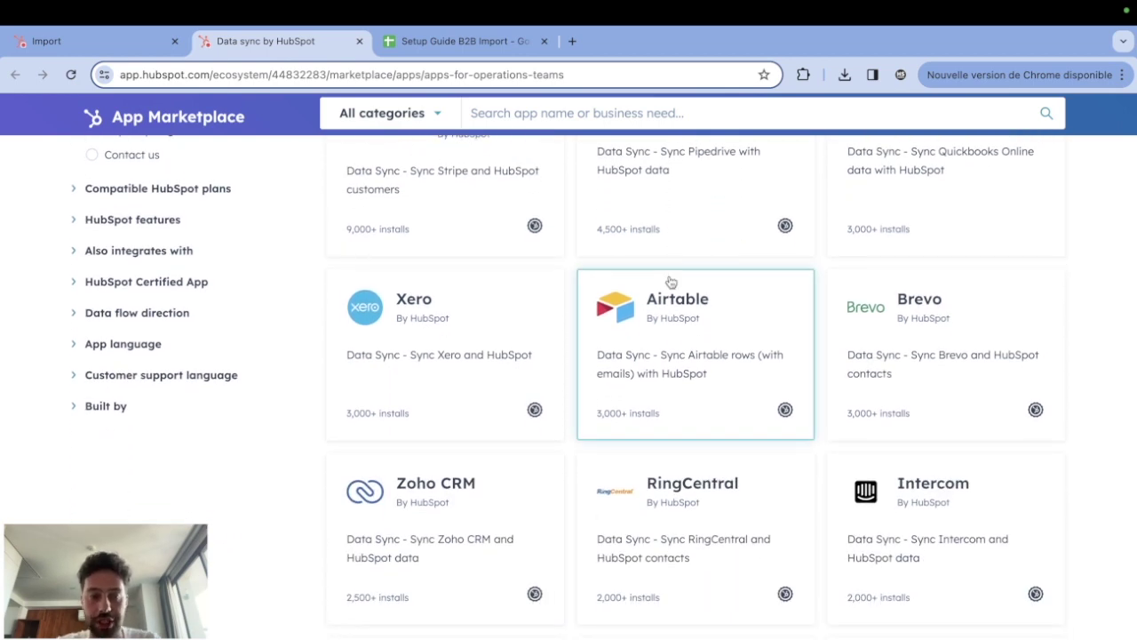
{"action": "scroll", "coordinate": [670, 281], "scroll_direction": "up", "scroll_amount": 12}
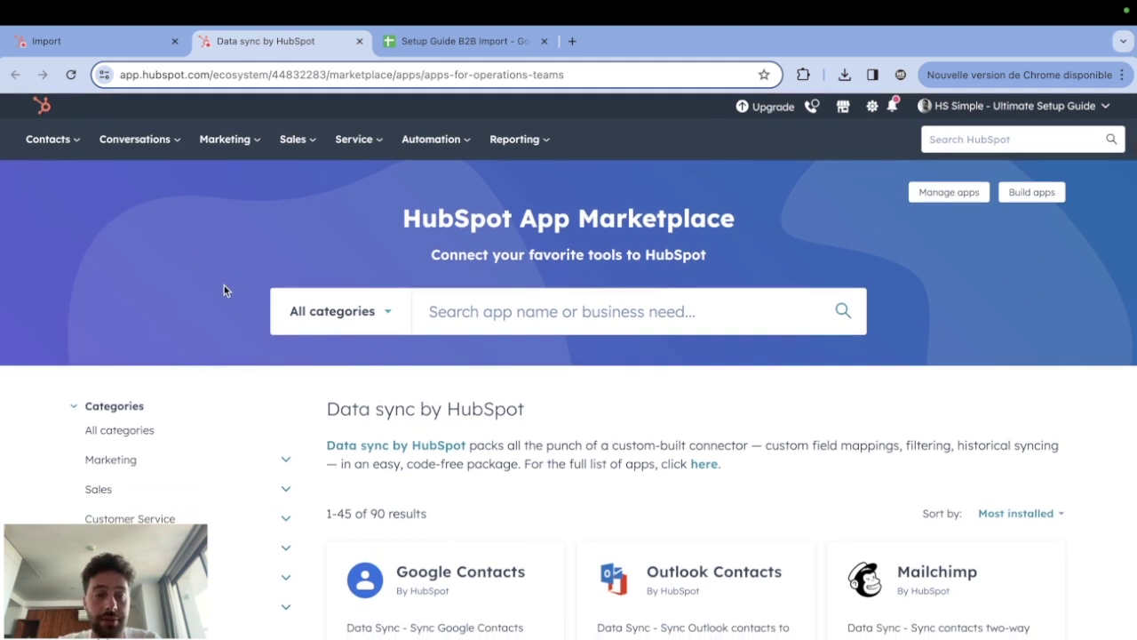
Step: Return to the Imports page and start a new import using a file from the computer
{"action": "left_click", "coordinate": [89, 42]}
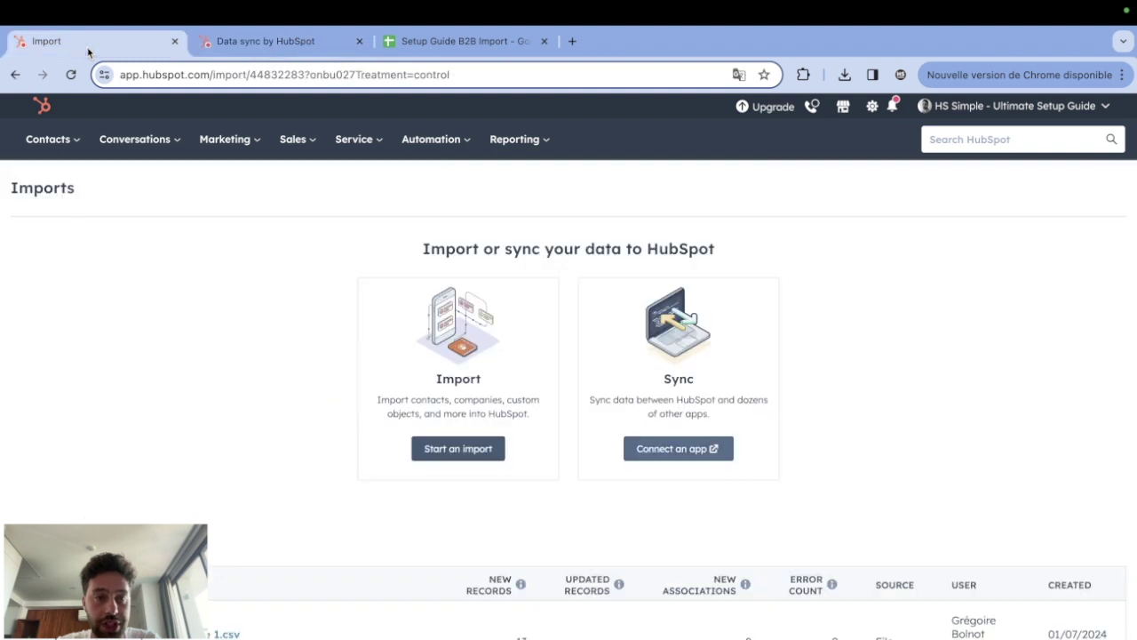
{"action": "left_click", "coordinate": [423, 451]}
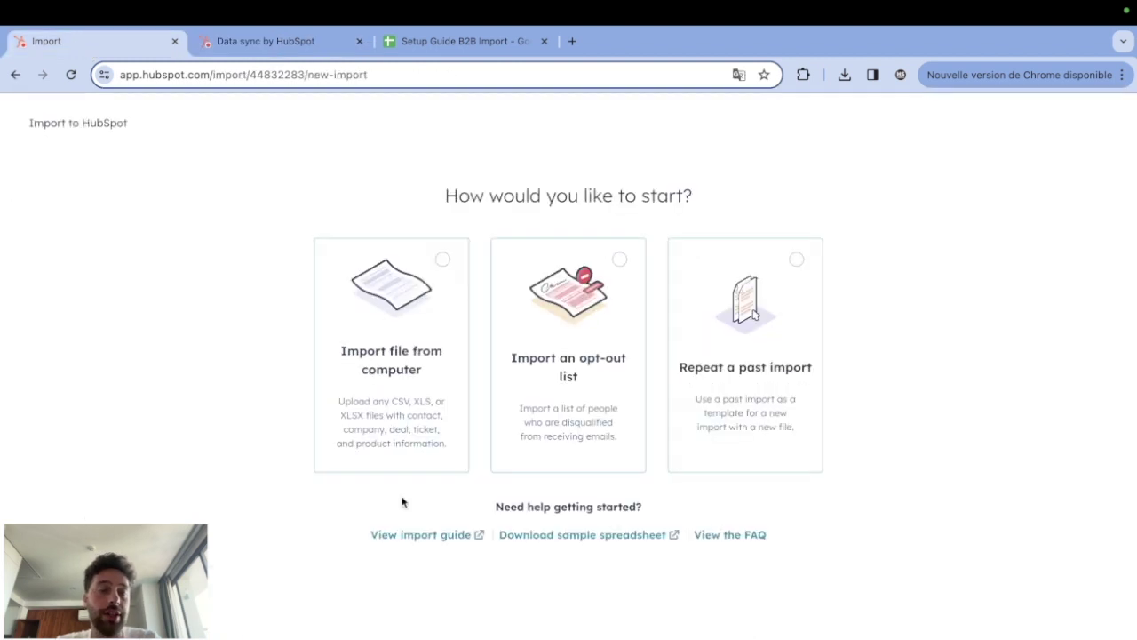
{"action": "left_click", "coordinate": [425, 356]}
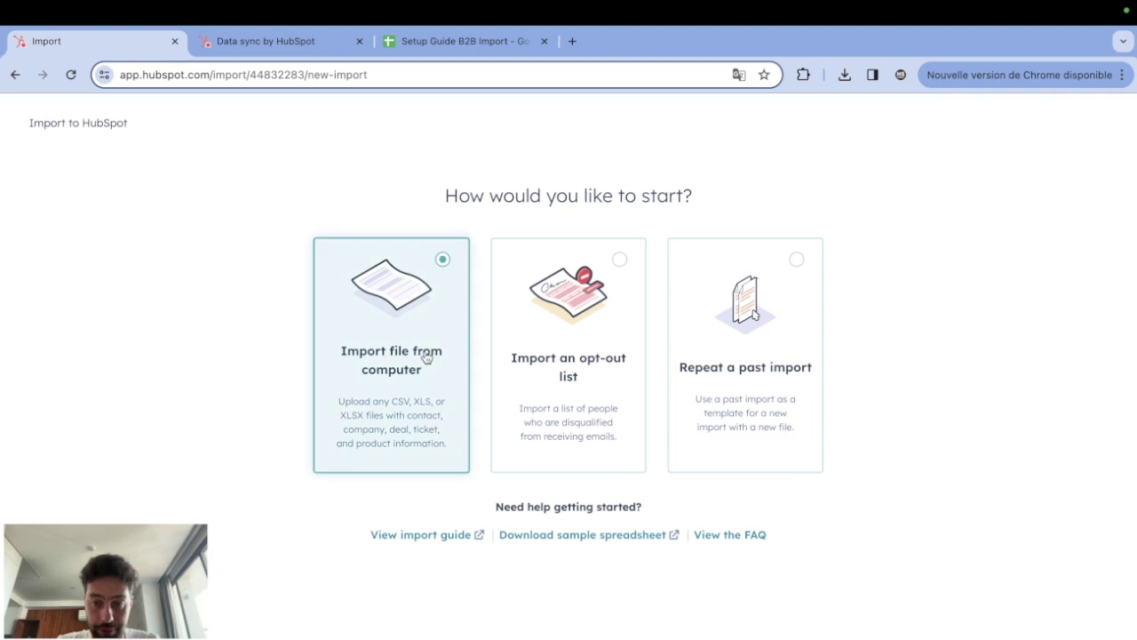
{"action": "left_click", "coordinate": [877, 597]}
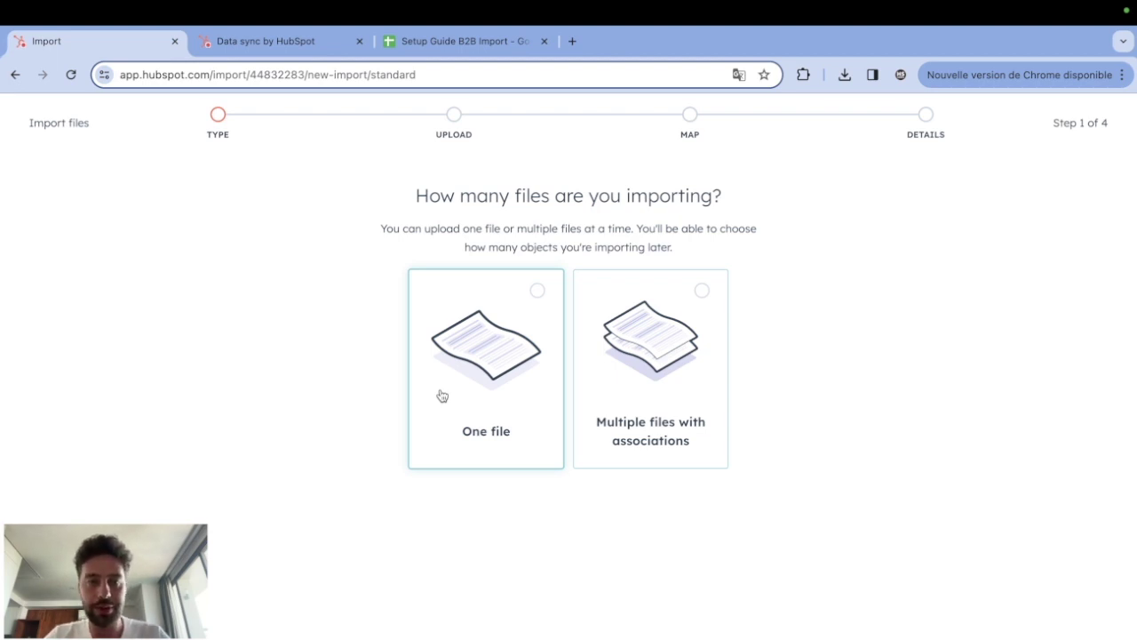
Step: Set the import to use one file containing multiple objects and continue to object selection
{"action": "left_click", "coordinate": [442, 395]}
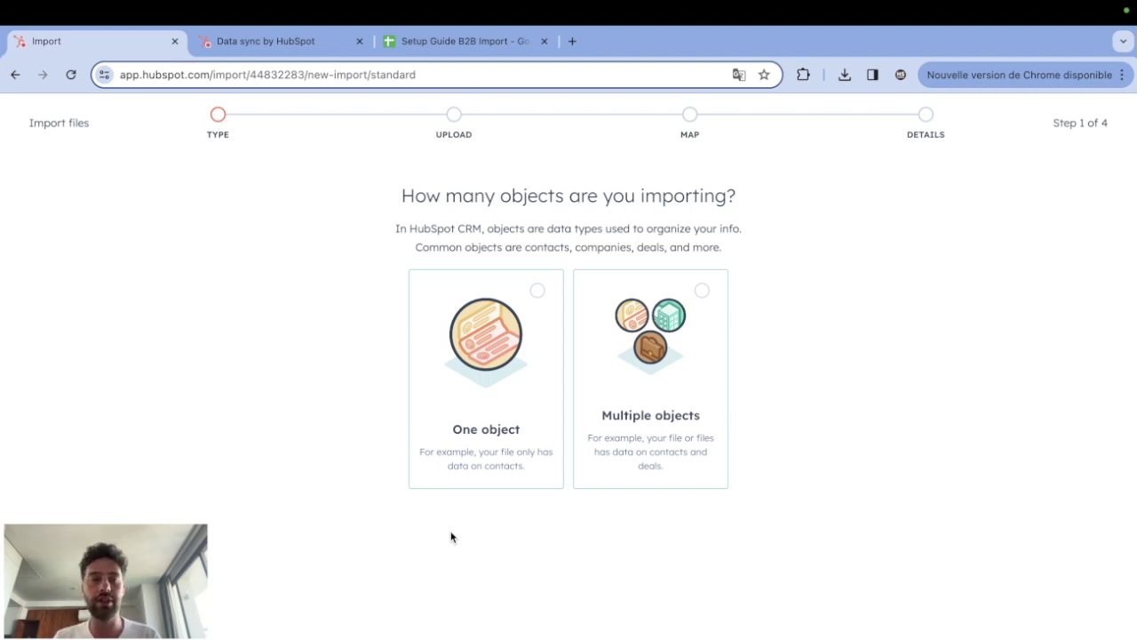
{"action": "left_click", "coordinate": [652, 429]}
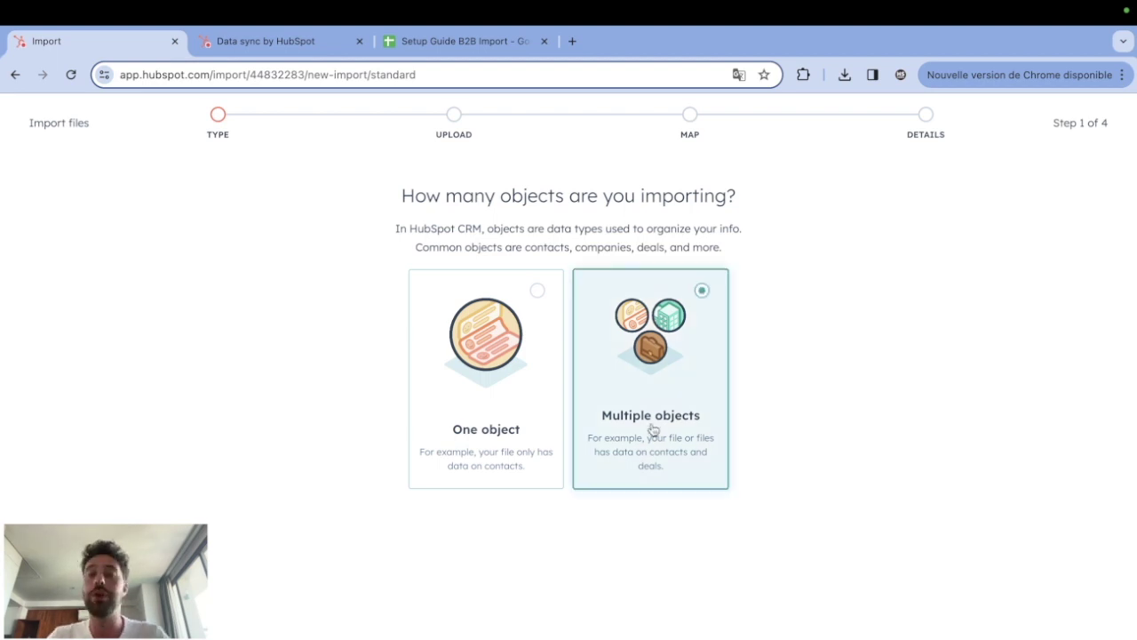
{"action": "left_click", "coordinate": [1076, 633]}
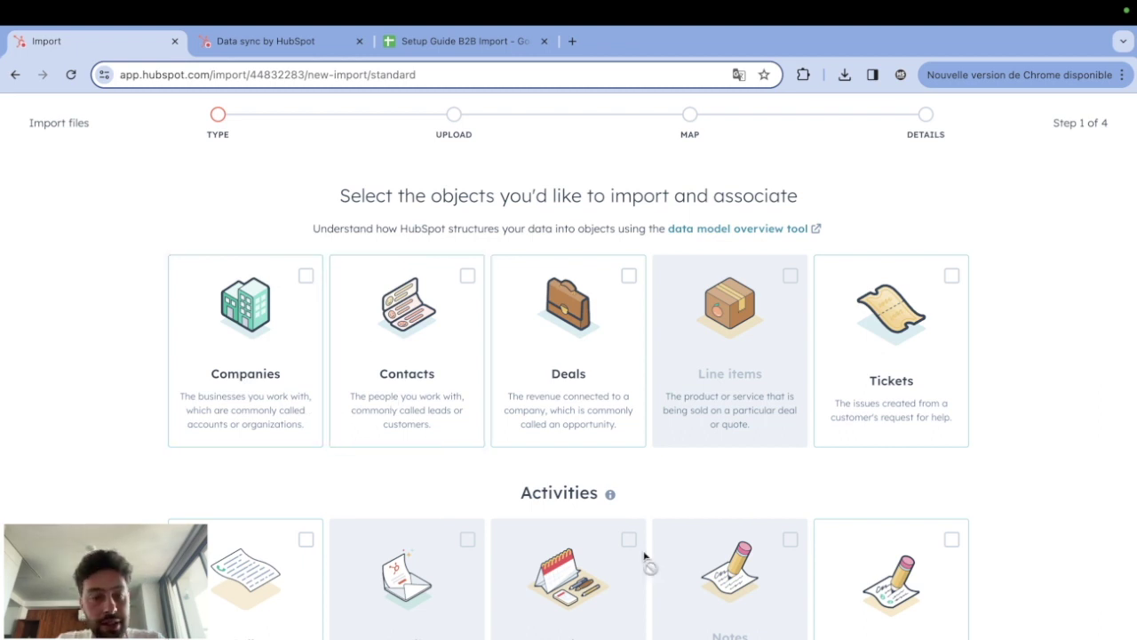
Step: Select Contacts and Companies as the objects to import and associate
{"action": "scroll", "coordinate": [840, 597], "scroll_direction": "down", "scroll_amount": 1}
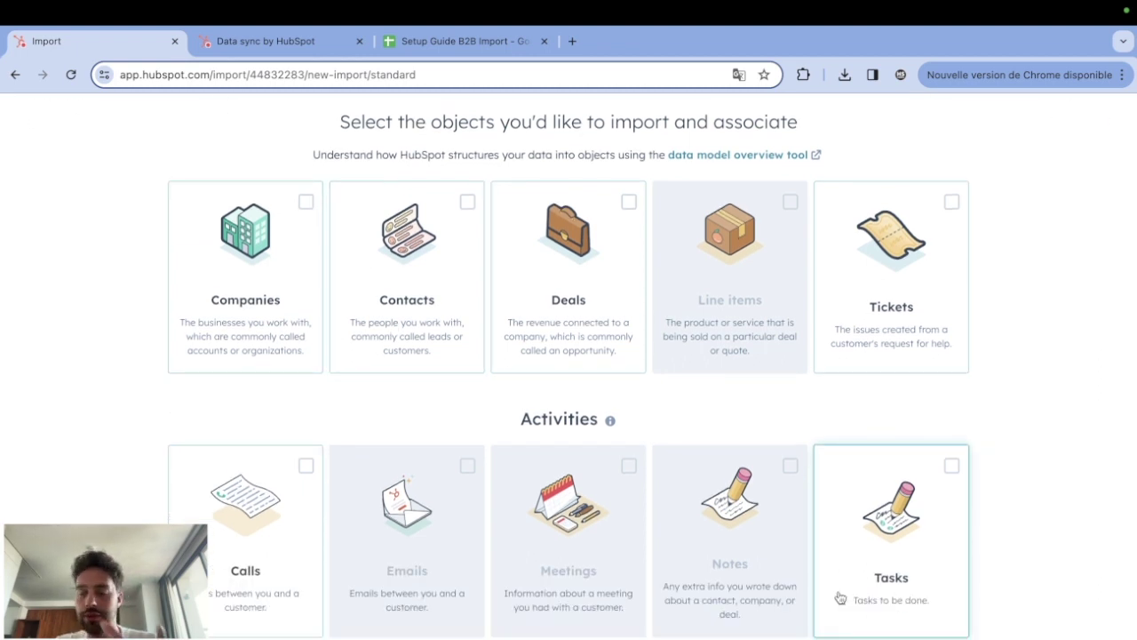
{"action": "scroll", "coordinate": [840, 597], "scroll_direction": "up", "scroll_amount": 1}
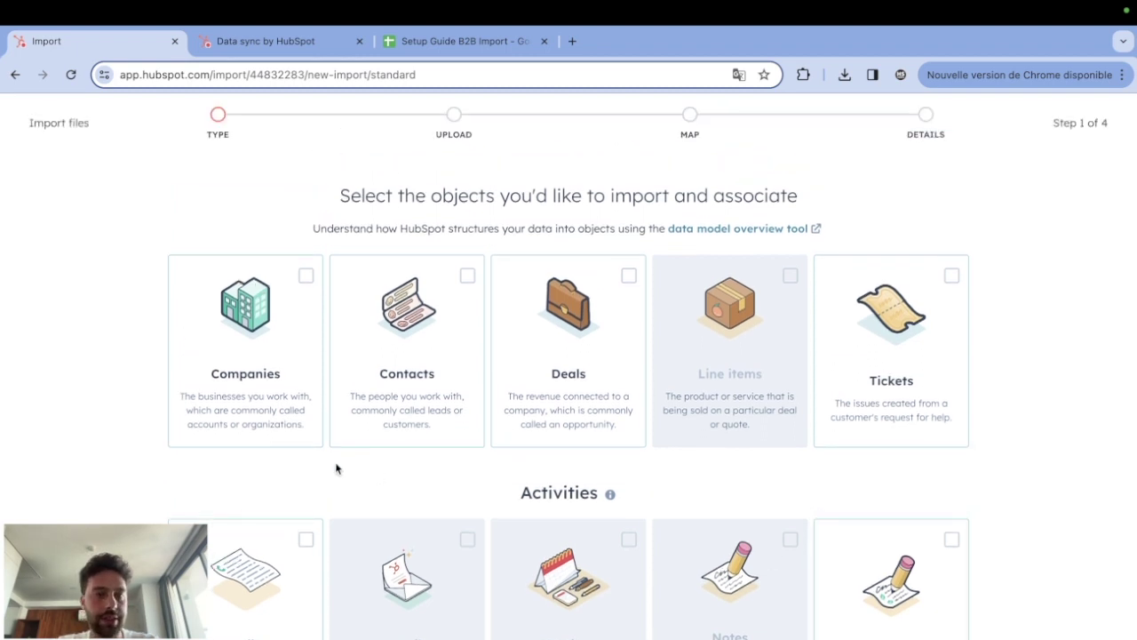
{"action": "left_click", "coordinate": [374, 365]}
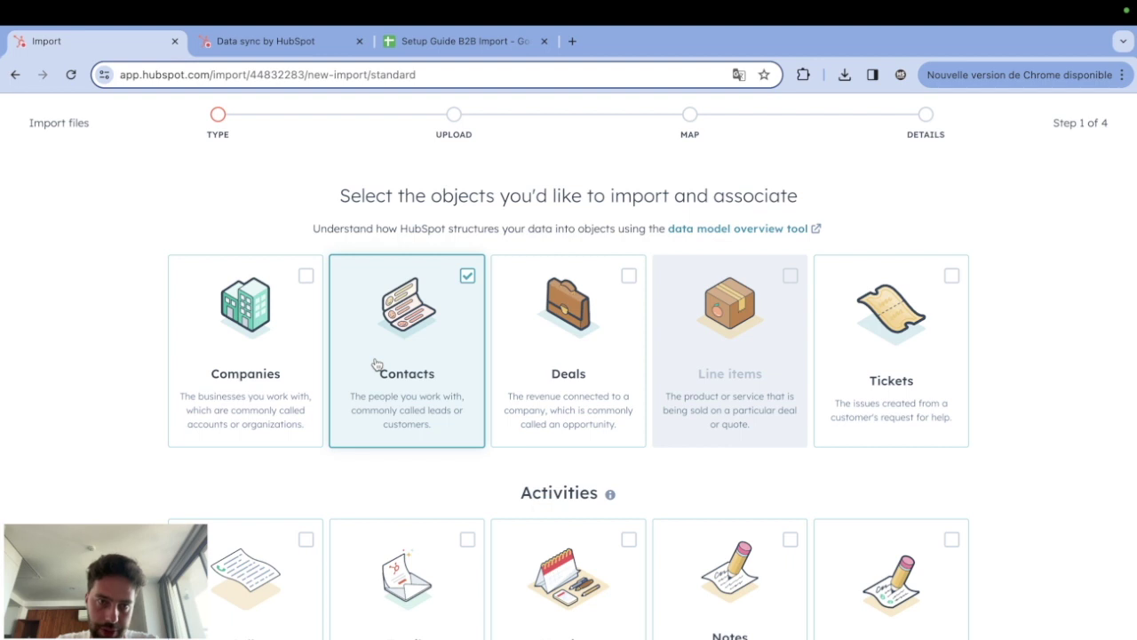
{"action": "left_click", "coordinate": [259, 371]}
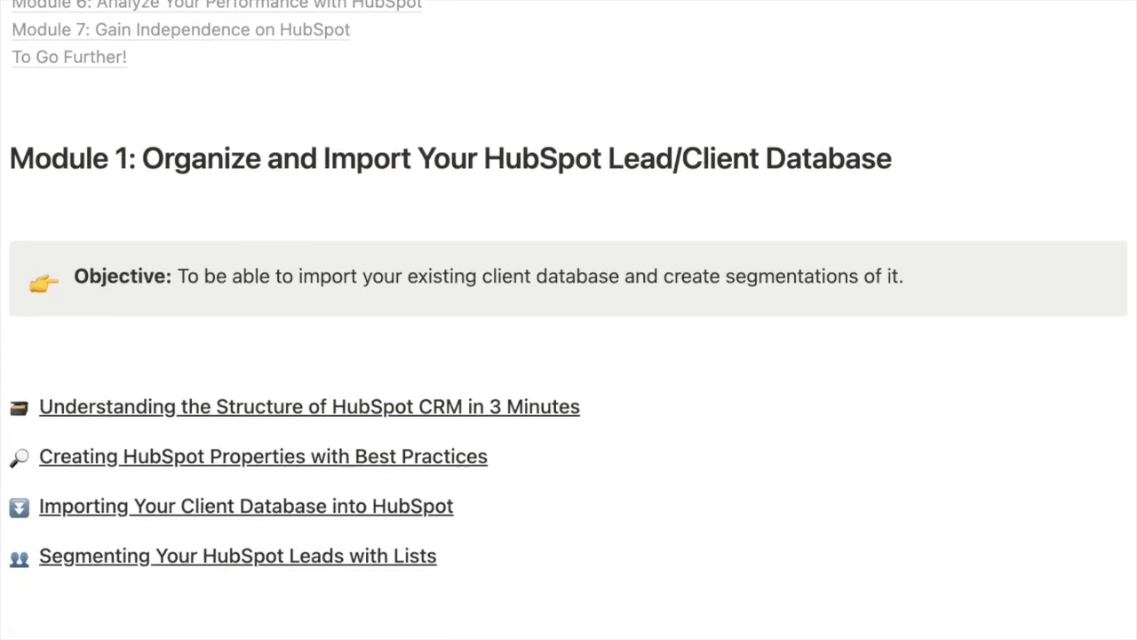
Step: Read through the setup guide's module outline from Module 1 through Module 6
{"action": "scroll", "coordinate": [569, 320], "scroll_direction": "down", "scroll_amount": 10}
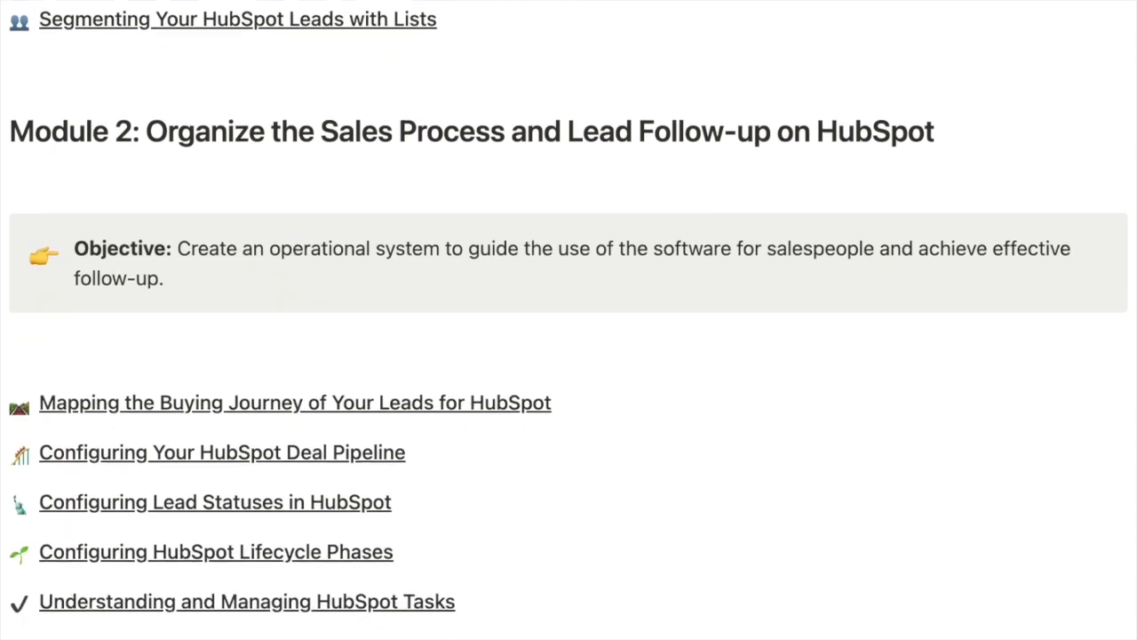
{"action": "scroll", "coordinate": [569, 320], "scroll_direction": "down", "scroll_amount": 10}
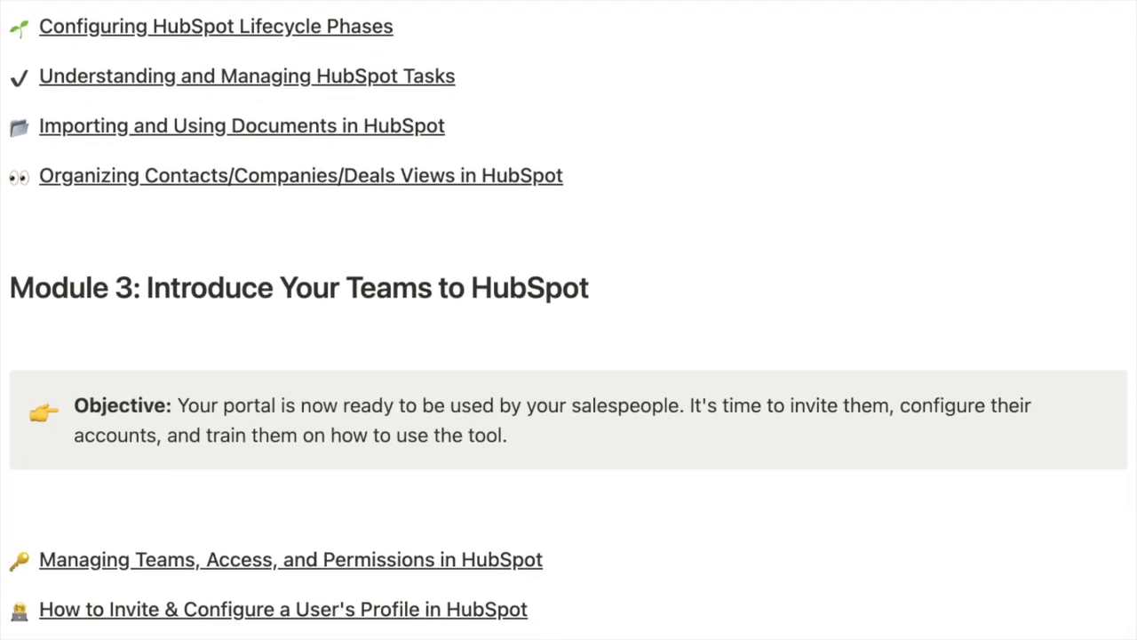
{"action": "scroll", "coordinate": [569, 319], "scroll_direction": "down", "scroll_amount": 10}
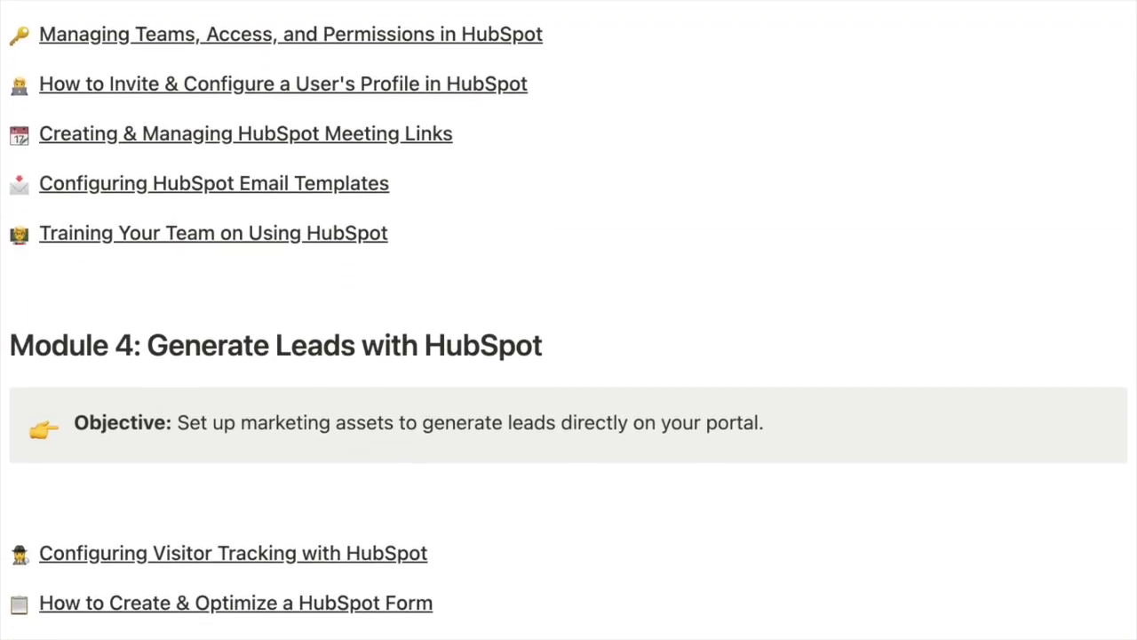
{"action": "scroll", "coordinate": [569, 320], "scroll_direction": "down", "scroll_amount": 10}
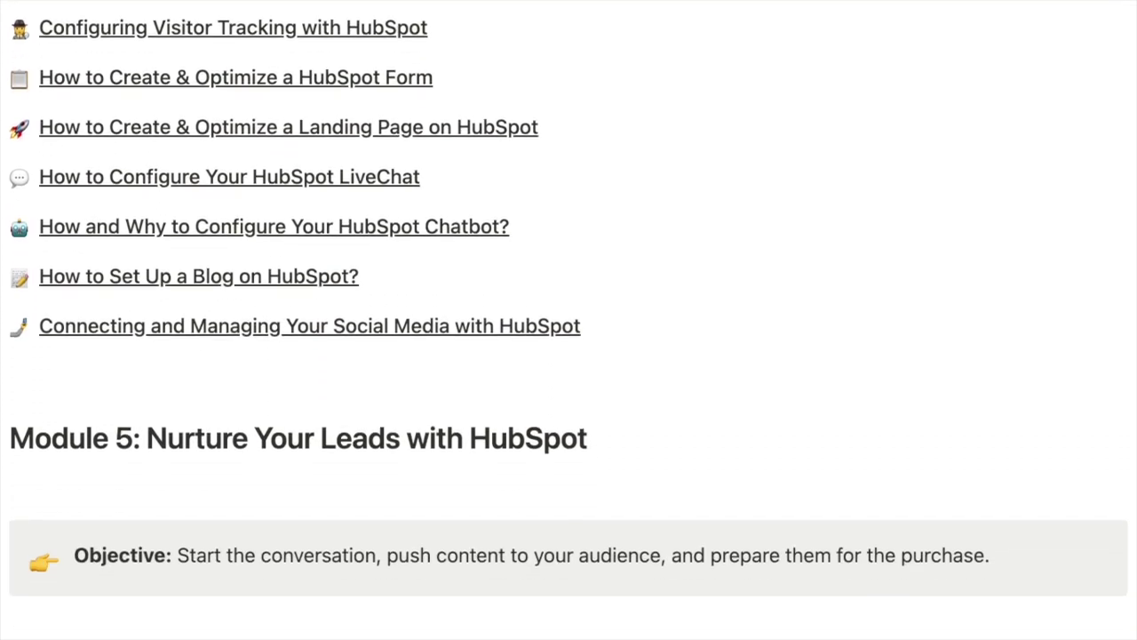
{"action": "scroll", "coordinate": [569, 320], "scroll_direction": "down", "scroll_amount": 10}
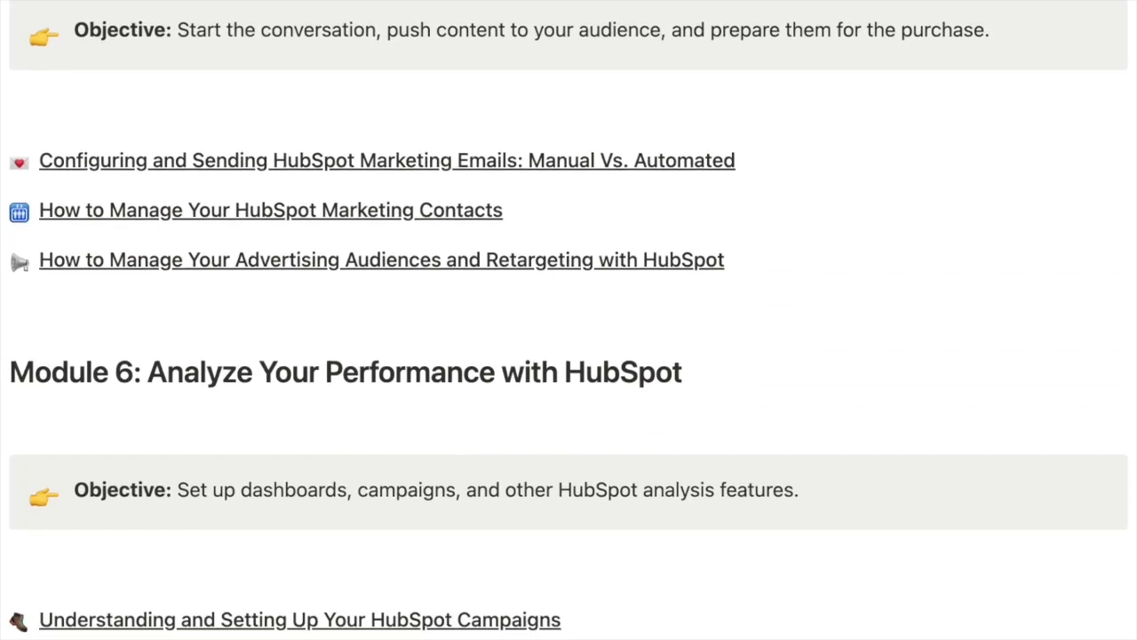
{"action": "scroll", "coordinate": [568, 320], "scroll_direction": "down", "scroll_amount": 8}
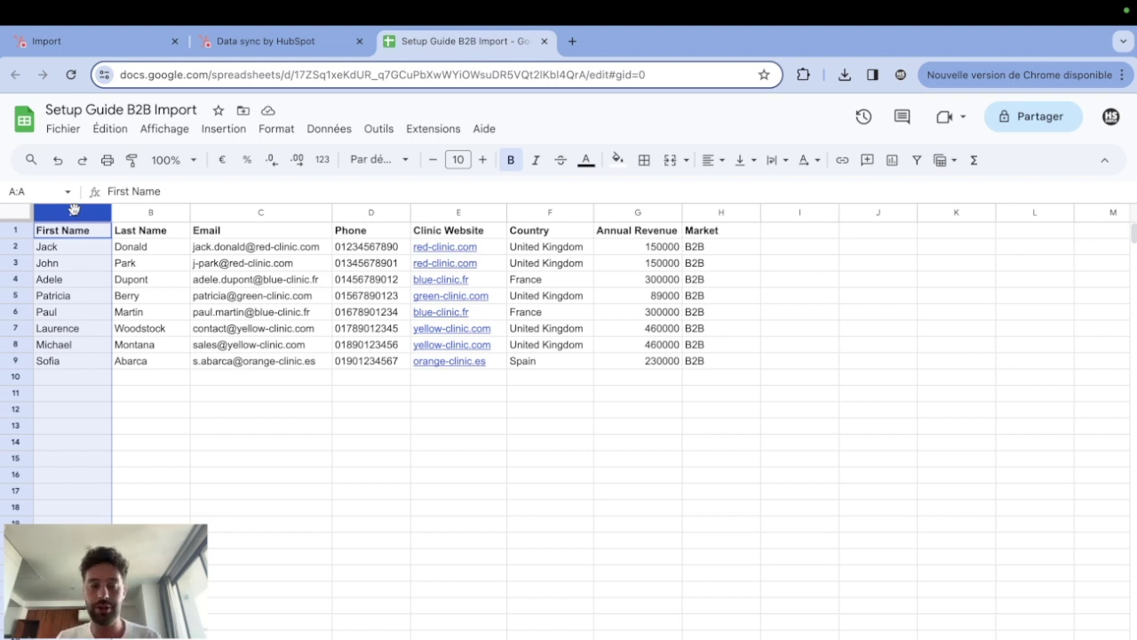
Step: Examine the Email column and all columns from First Name through Annual Revenue in the Setup Guide B2B Import spreadsheet
{"action": "left_click", "coordinate": [260, 214]}
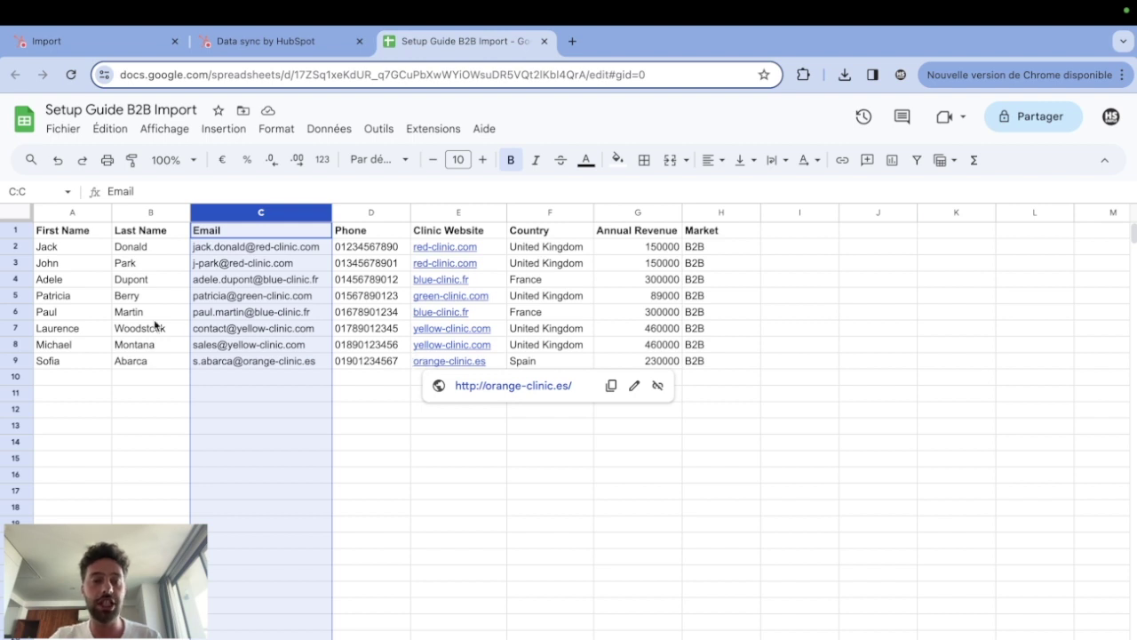
{"action": "left_click", "coordinate": [433, 541]}
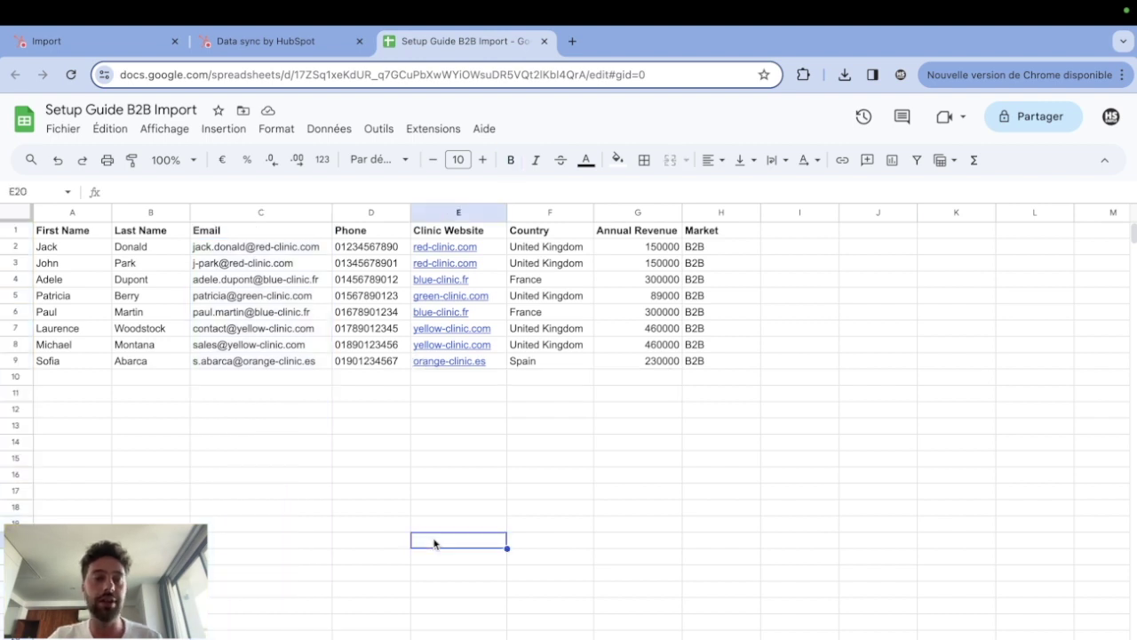
{"action": "left_click", "coordinate": [371, 425]}
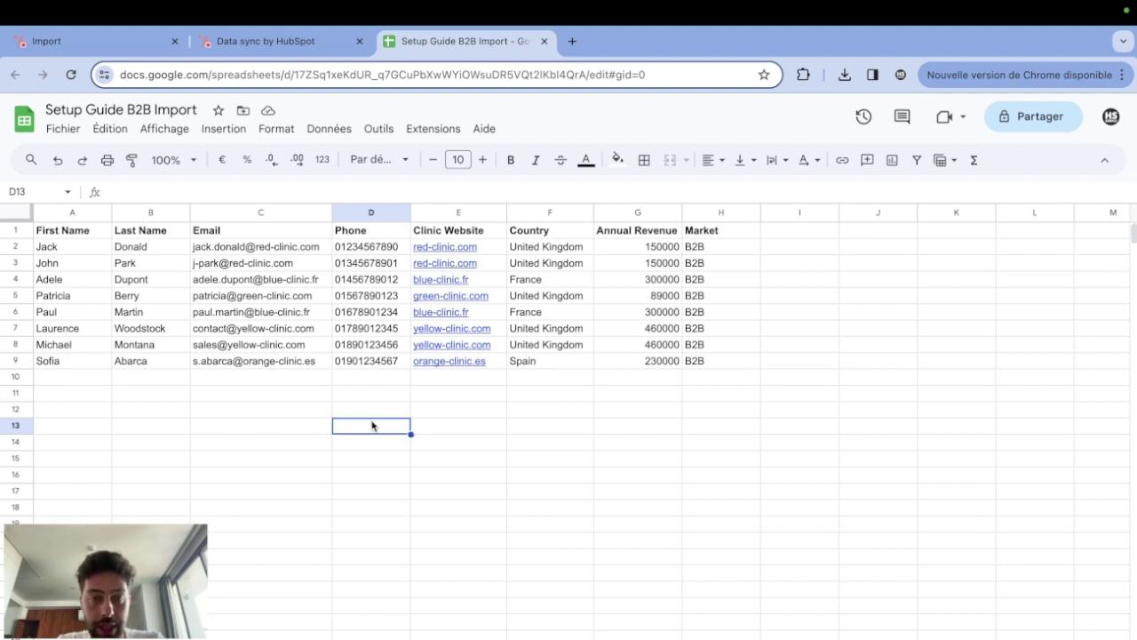
{"action": "left_click", "coordinate": [496, 395]}
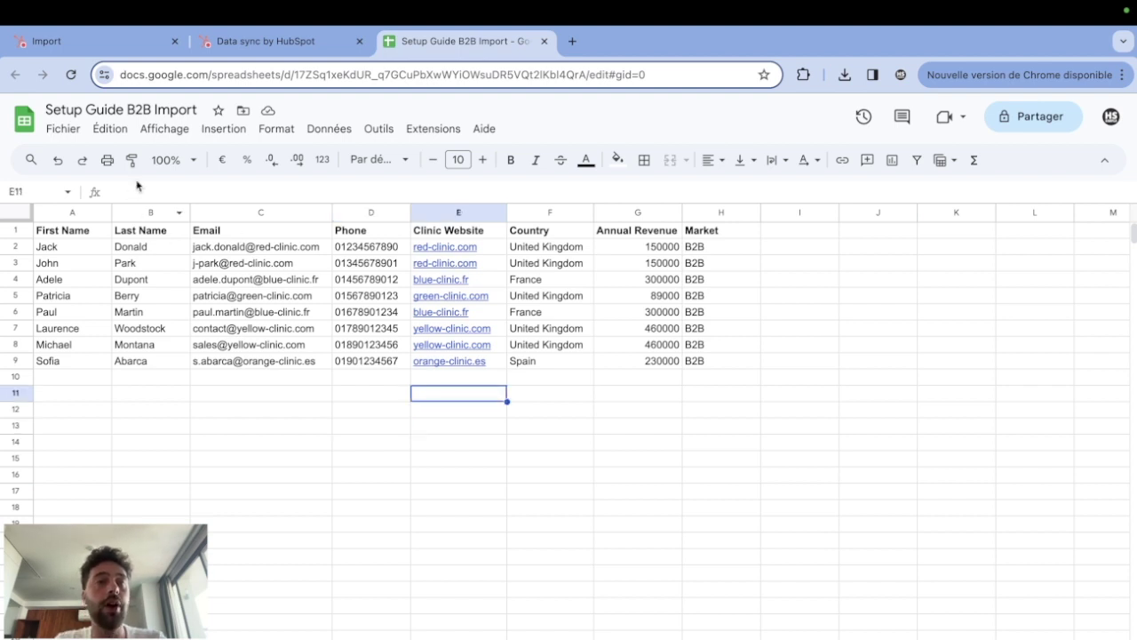
{"action": "left_click_drag", "start_coordinate": [81, 214], "coordinate": [627, 234]}
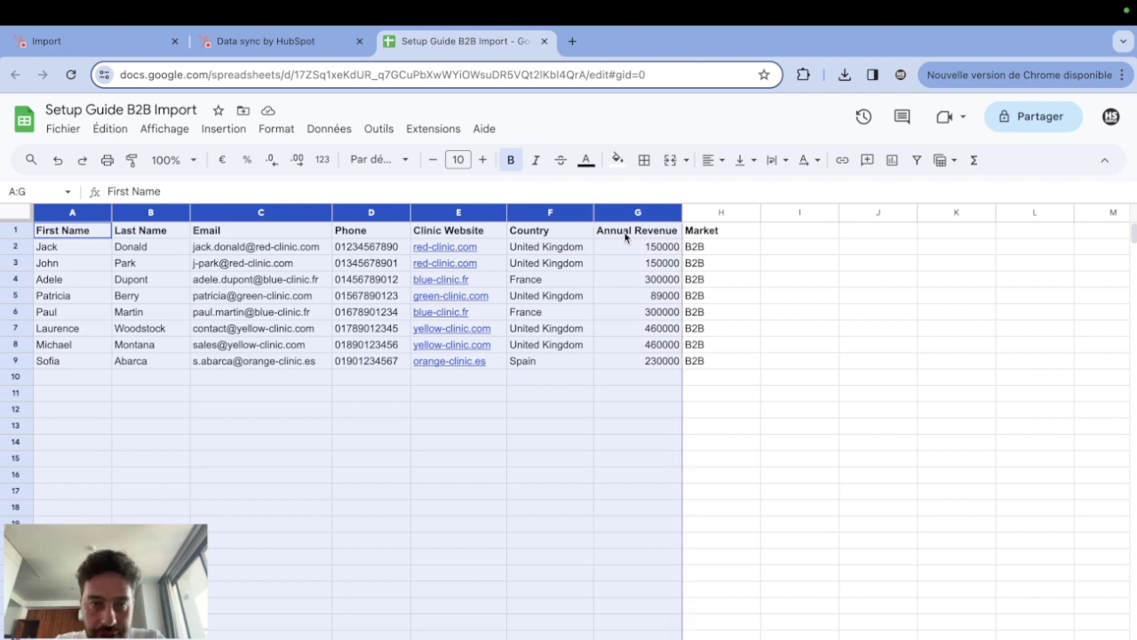
{"action": "left_click", "coordinate": [513, 431]}
Step: Examine the Market column and its values in cells H2:H9
{"action": "left_click", "coordinate": [715, 214]}
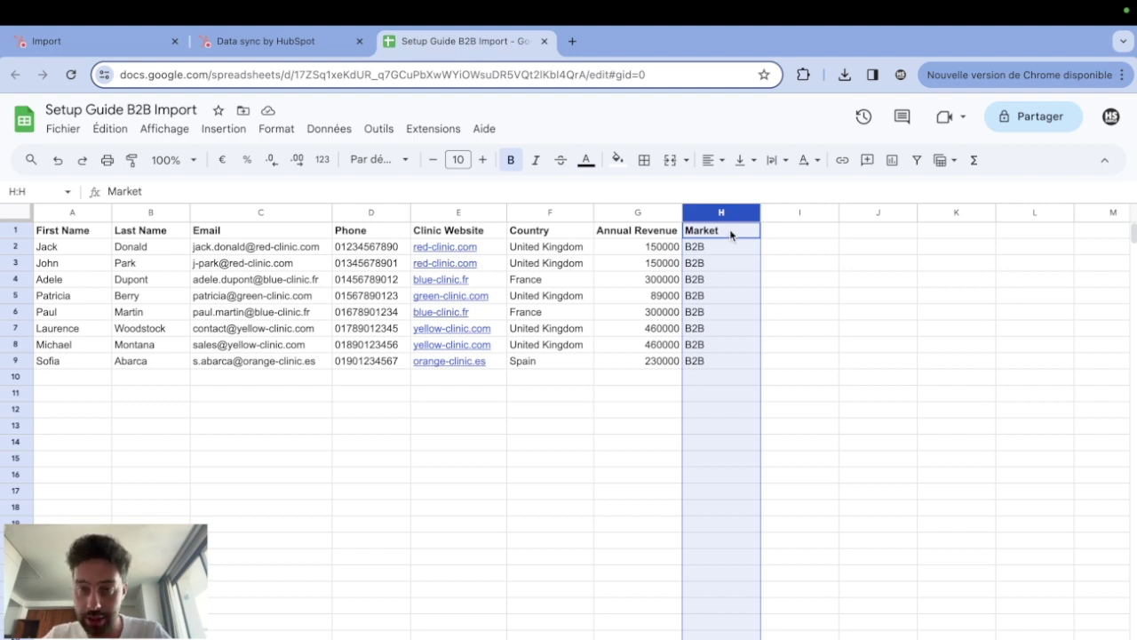
{"action": "left_click", "coordinate": [835, 272]}
{"action": "left_click_drag", "start_coordinate": [719, 246], "coordinate": [719, 360]}
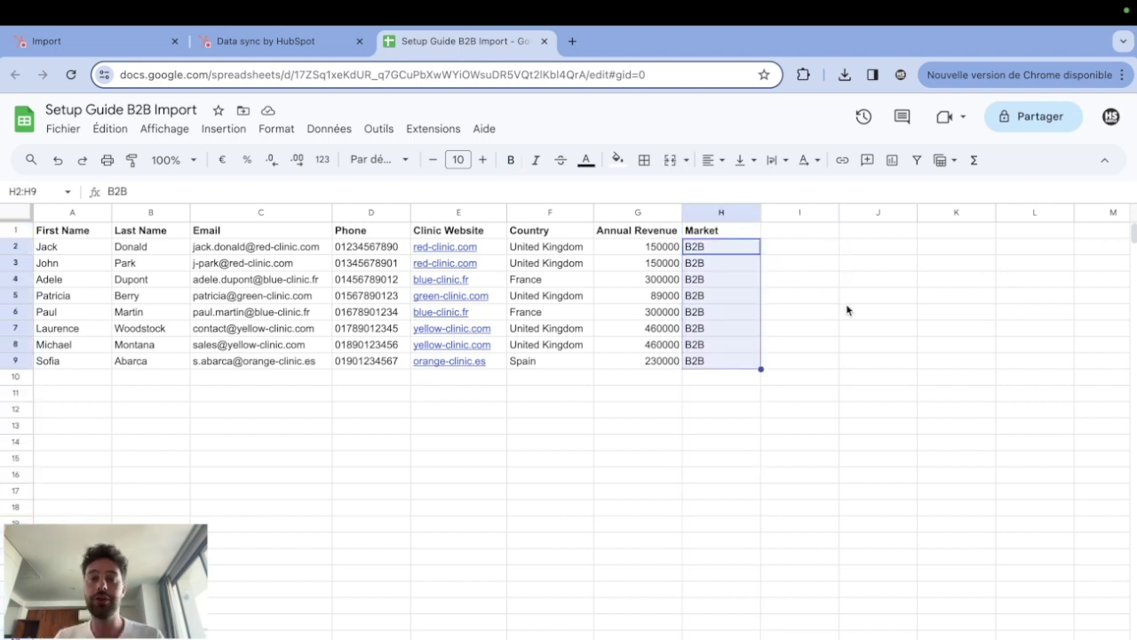
{"action": "left_click", "coordinate": [710, 425]}
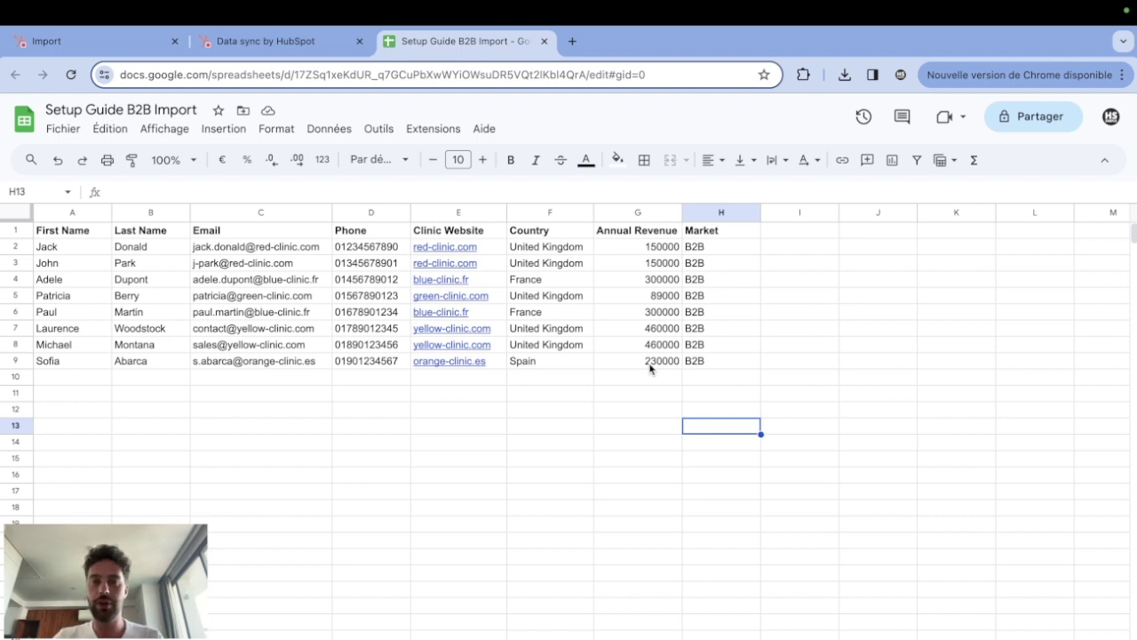
{"action": "left_click", "coordinate": [721, 213]}
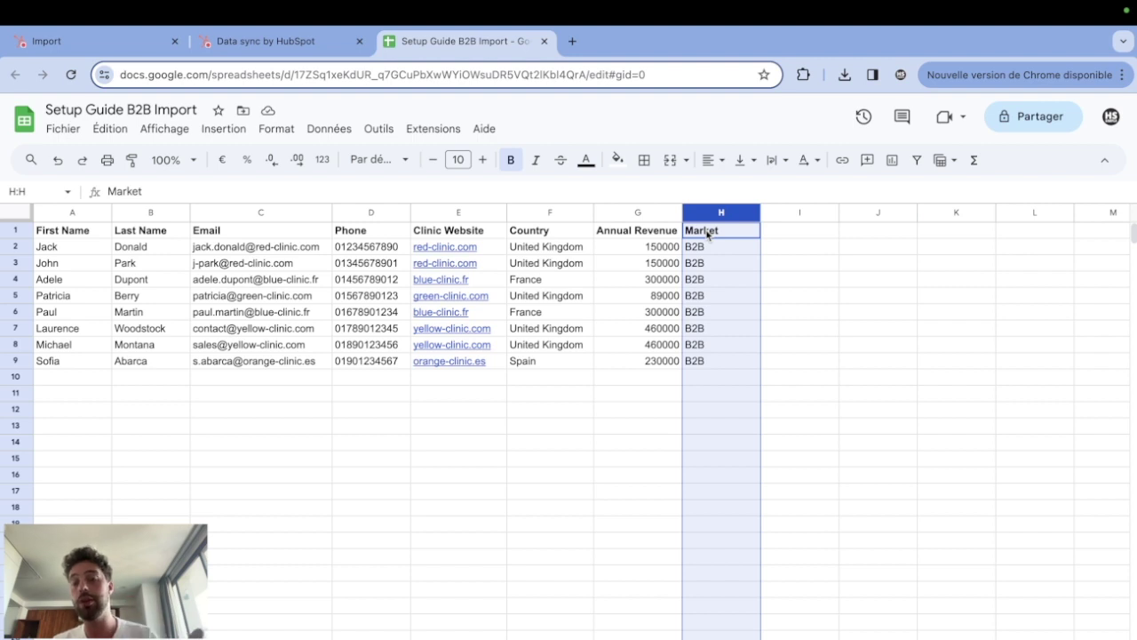
Step: Append "dojfeiohf" to the B2B value in cell H9 of the Market column
{"action": "double_click", "coordinate": [723, 361]}
{"action": "type", "text": "dojfeiohf"}
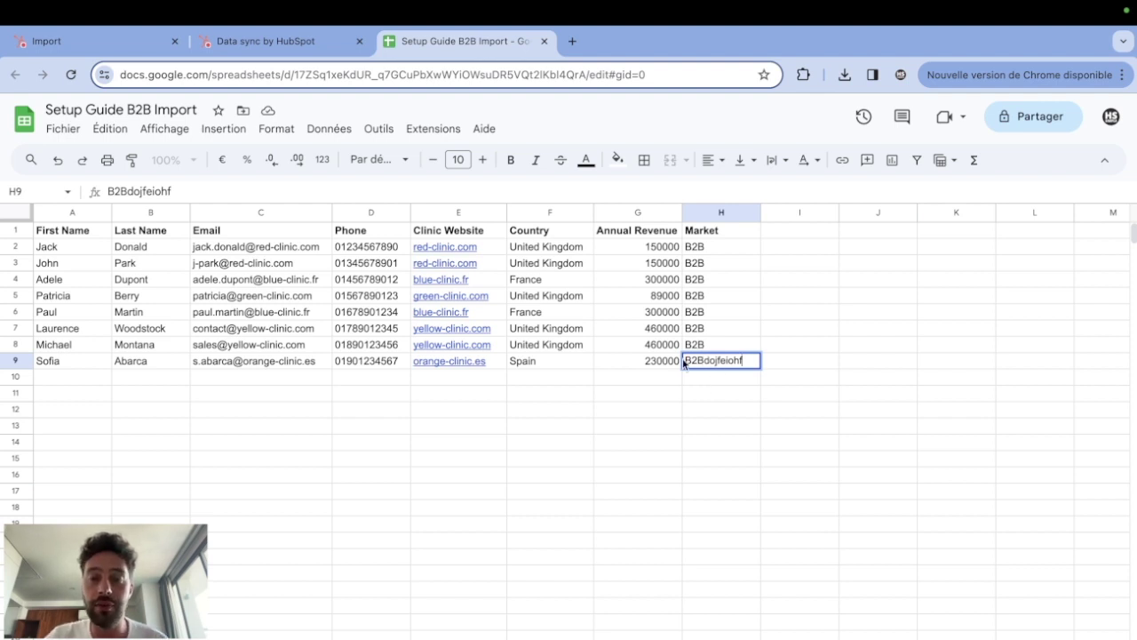
{"action": "left_click_drag", "start_coordinate": [684, 359], "coordinate": [761, 366]}
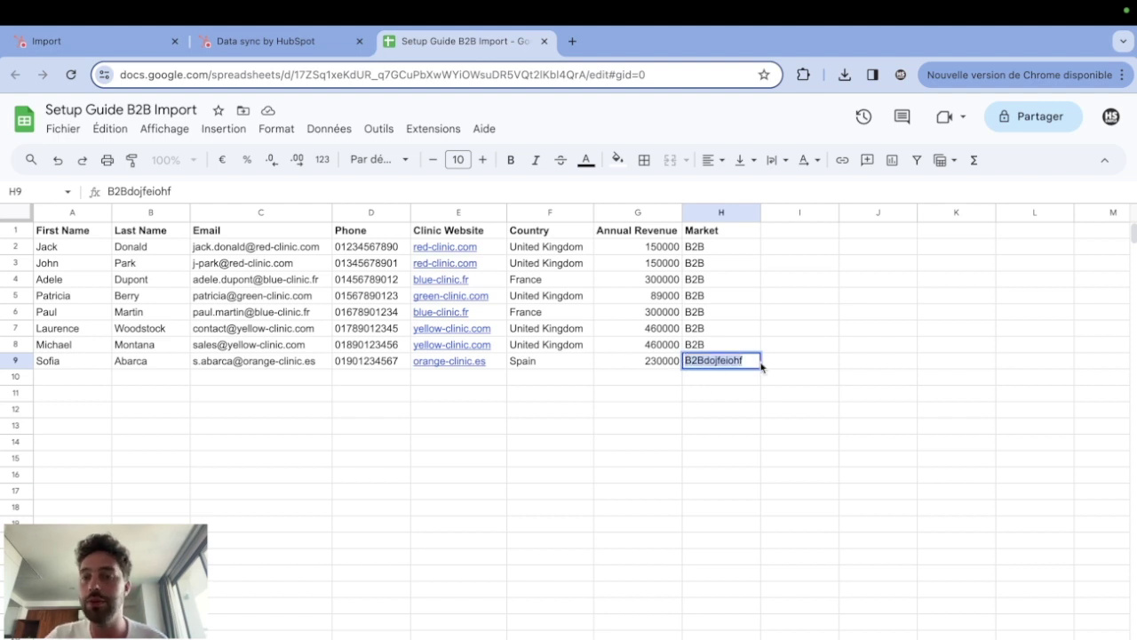
{"action": "left_click", "coordinate": [733, 395]}
Step: Remove "dojfeiohf" from cell H9 in the Market column, leaving only B2B
{"action": "left_click", "coordinate": [724, 363]}
{"action": "double_click", "coordinate": [724, 362]}
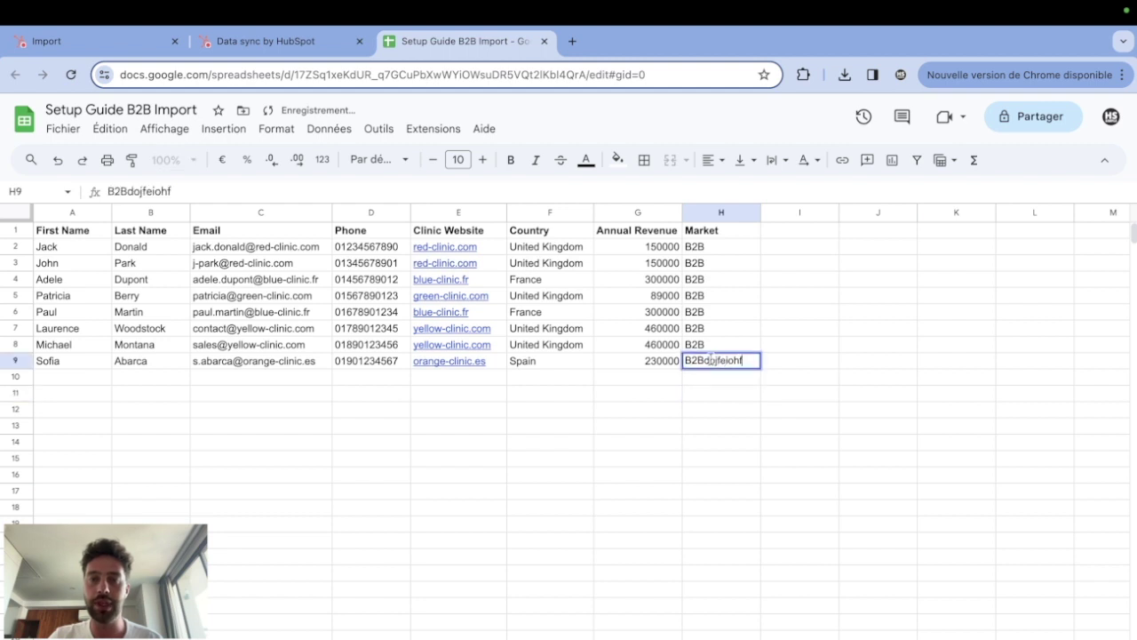
{"action": "left_click_drag", "start_coordinate": [704, 360], "coordinate": [752, 359]}
{"action": "key", "text": "BackSpace"}
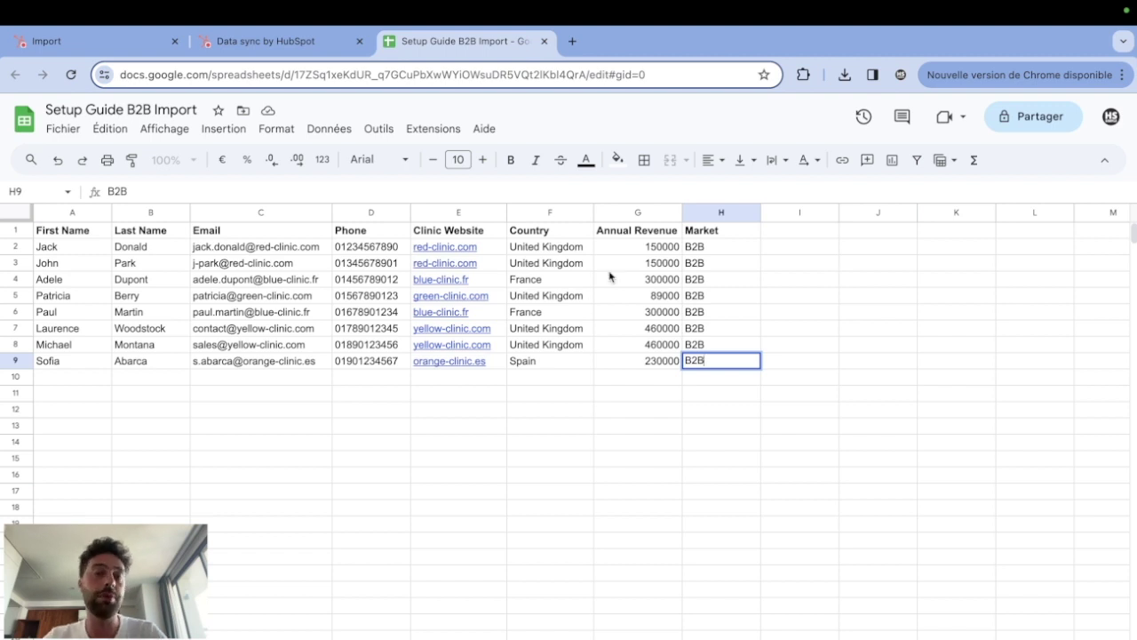
Step: Try replacing the Annual Revenue value in cell G2 with "One thouand" and undo the change
{"action": "left_click", "coordinate": [623, 235]}
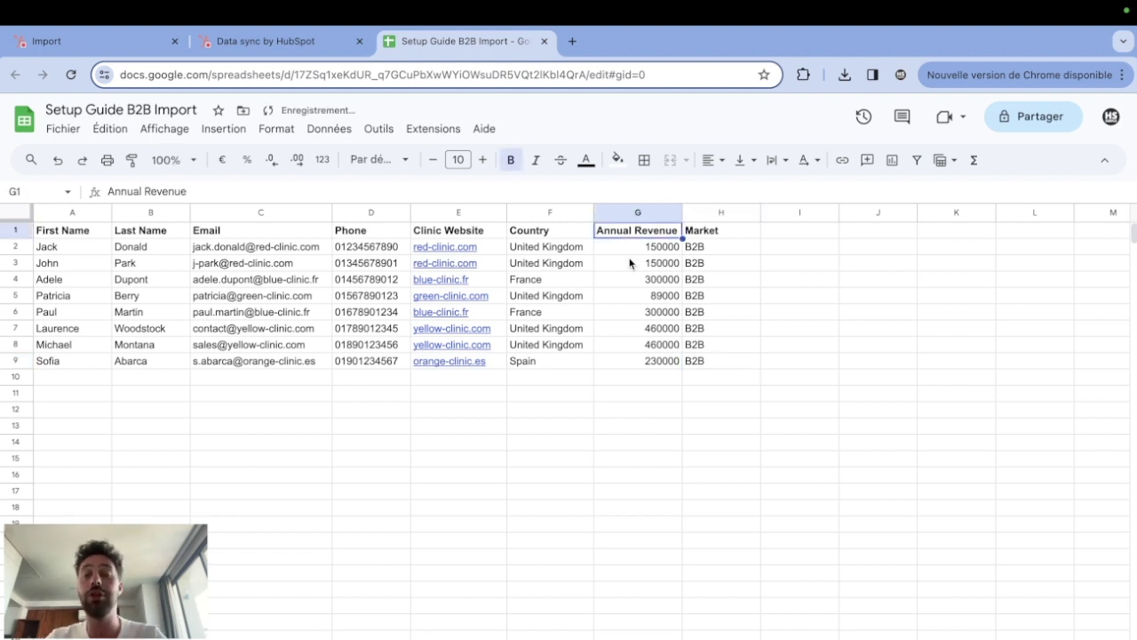
{"action": "left_click", "coordinate": [631, 249]}
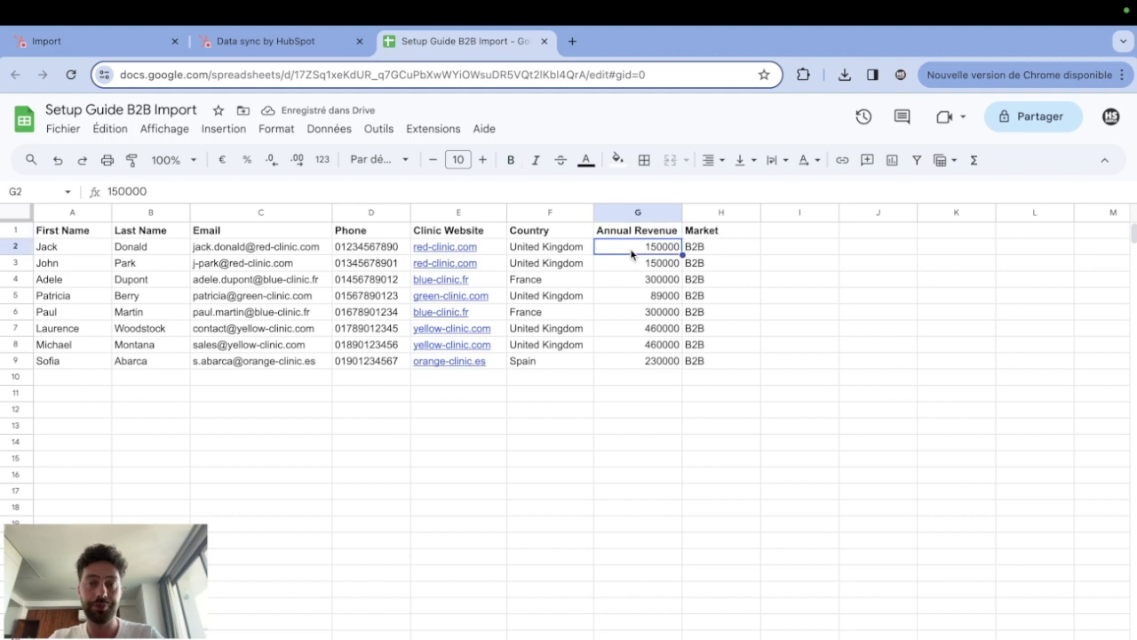
{"action": "double_click", "coordinate": [631, 249]}
{"action": "type", "text": "One thouand"}
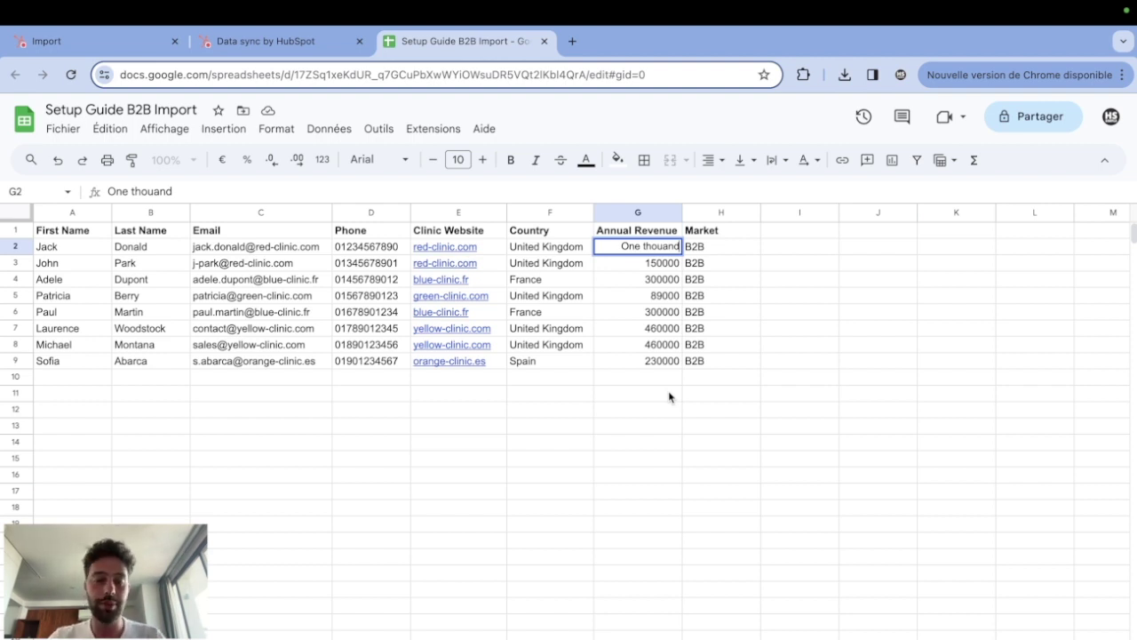
{"action": "left_click", "coordinate": [655, 414]}
{"action": "key", "text": "ctrl+z"}
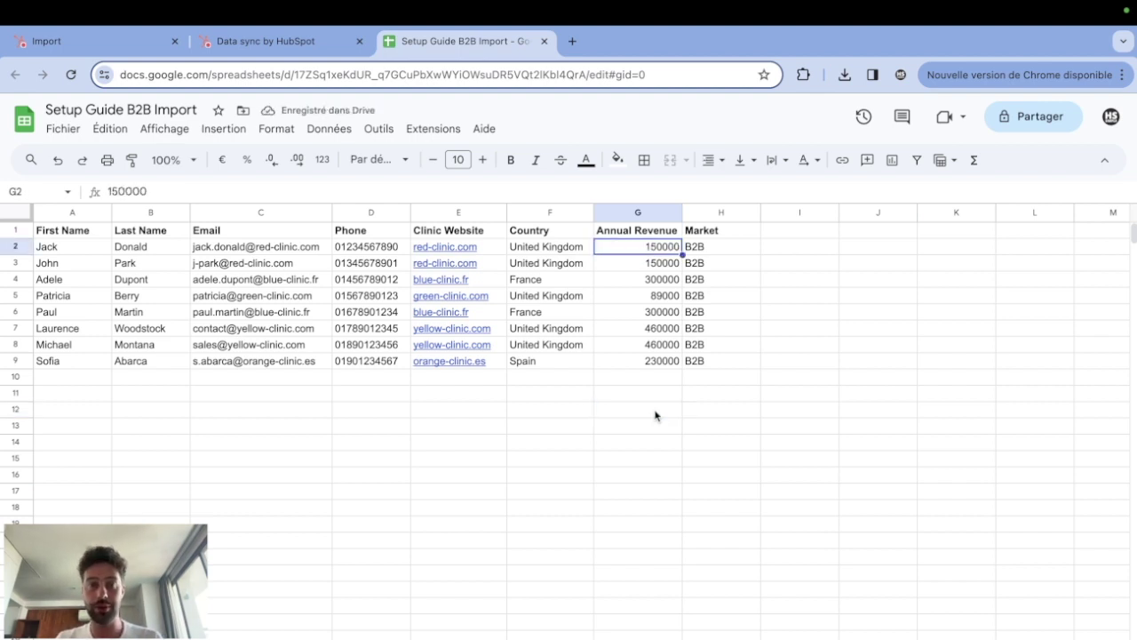
{"action": "left_click", "coordinate": [655, 414]}
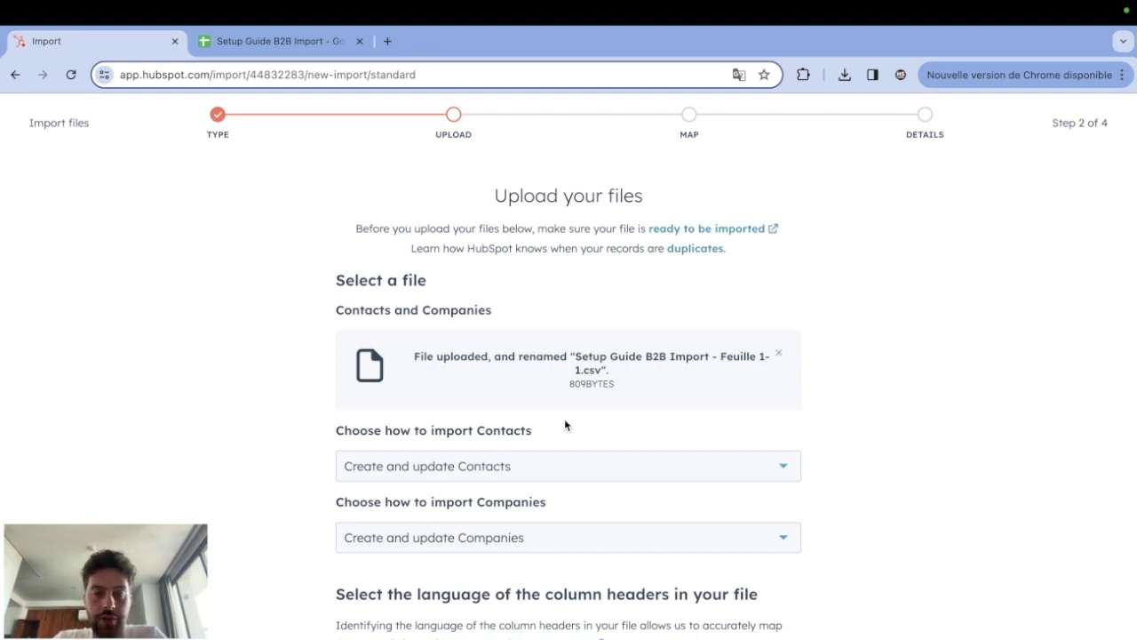
Step: Try the Create new Contacts only import mode, restore Create and update Contacts, and check the column header language setting
{"action": "left_click_drag", "start_coordinate": [335, 431], "coordinate": [626, 541]}
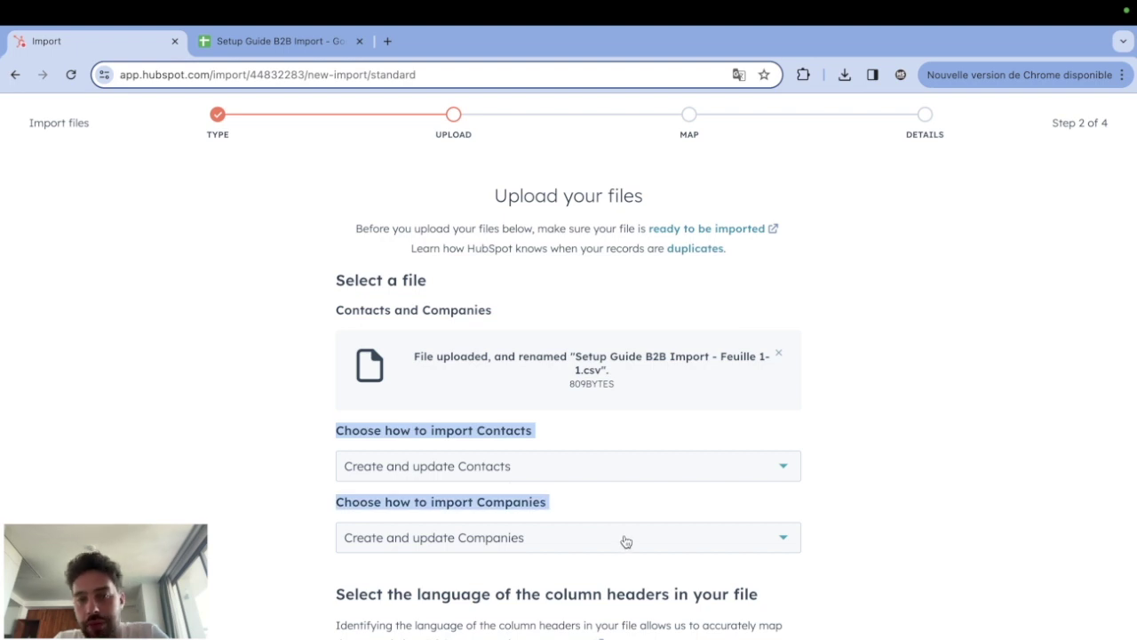
{"action": "left_click", "coordinate": [557, 465]}
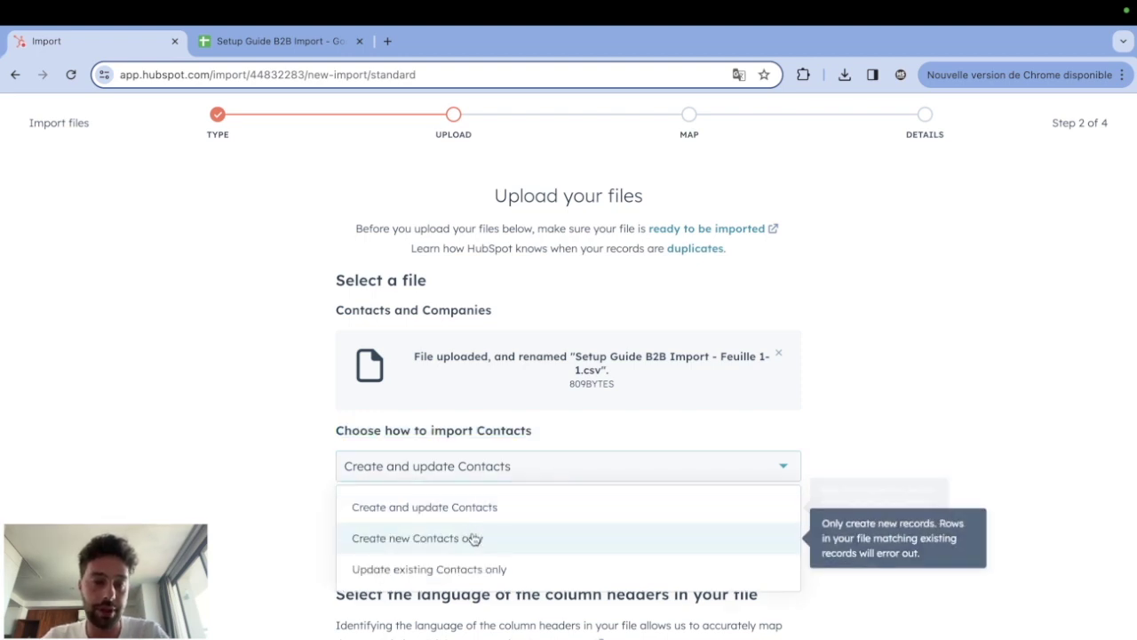
{"action": "left_click", "coordinate": [501, 539]}
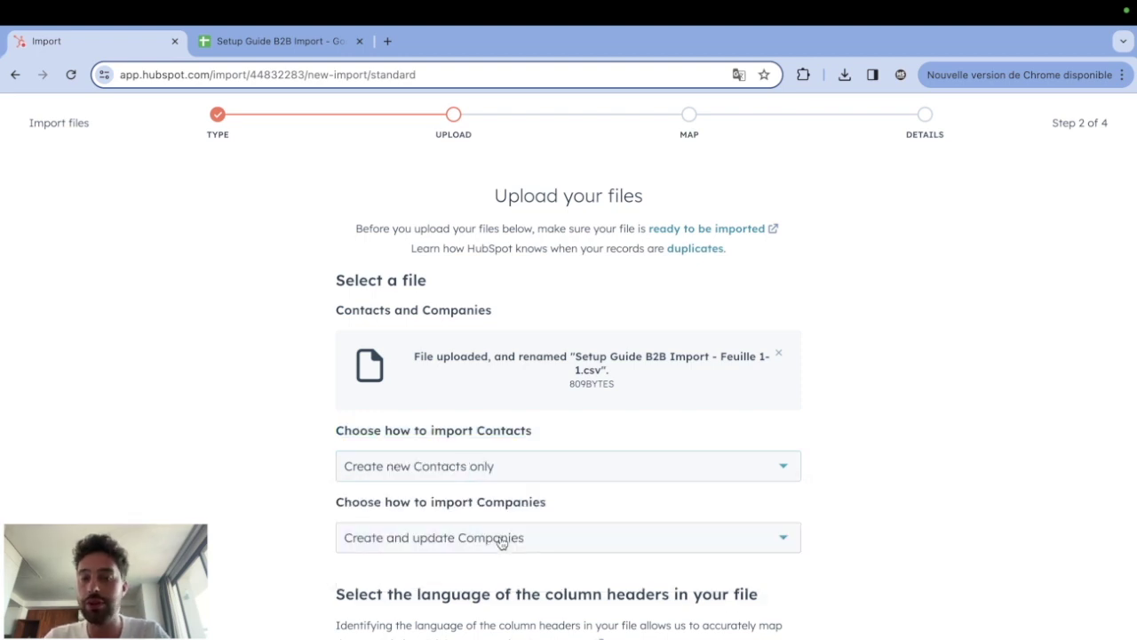
{"action": "left_click", "coordinate": [474, 471]}
{"action": "left_click", "coordinate": [448, 507]}
{"action": "scroll", "coordinate": [448, 514], "scroll_direction": "down", "scroll_amount": 2}
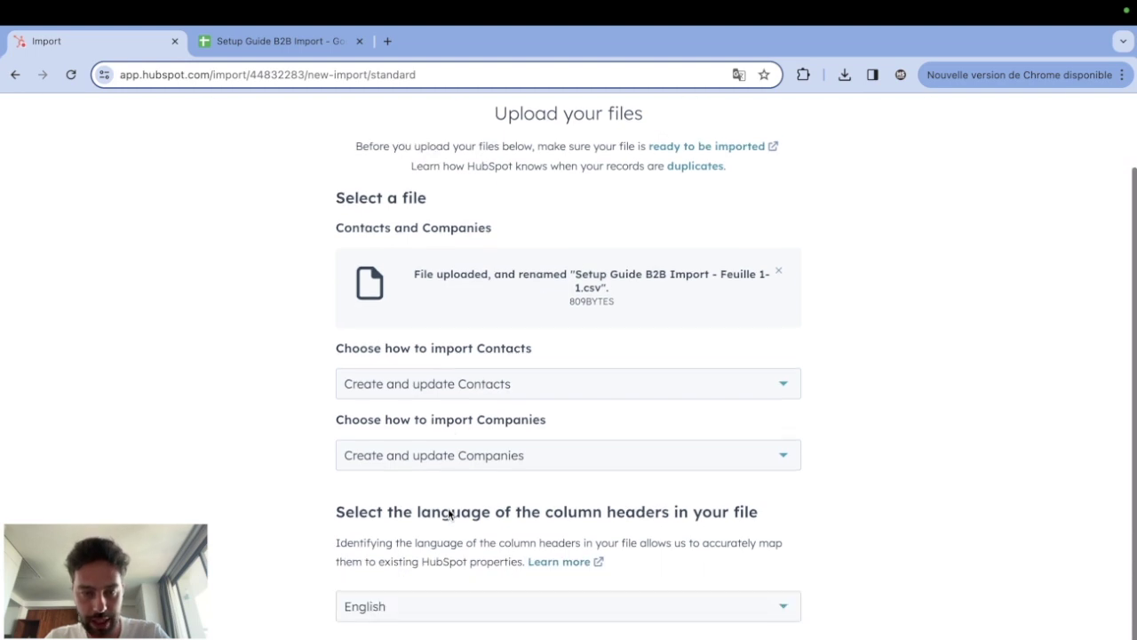
{"action": "left_click_drag", "start_coordinate": [343, 512], "coordinate": [706, 531]}
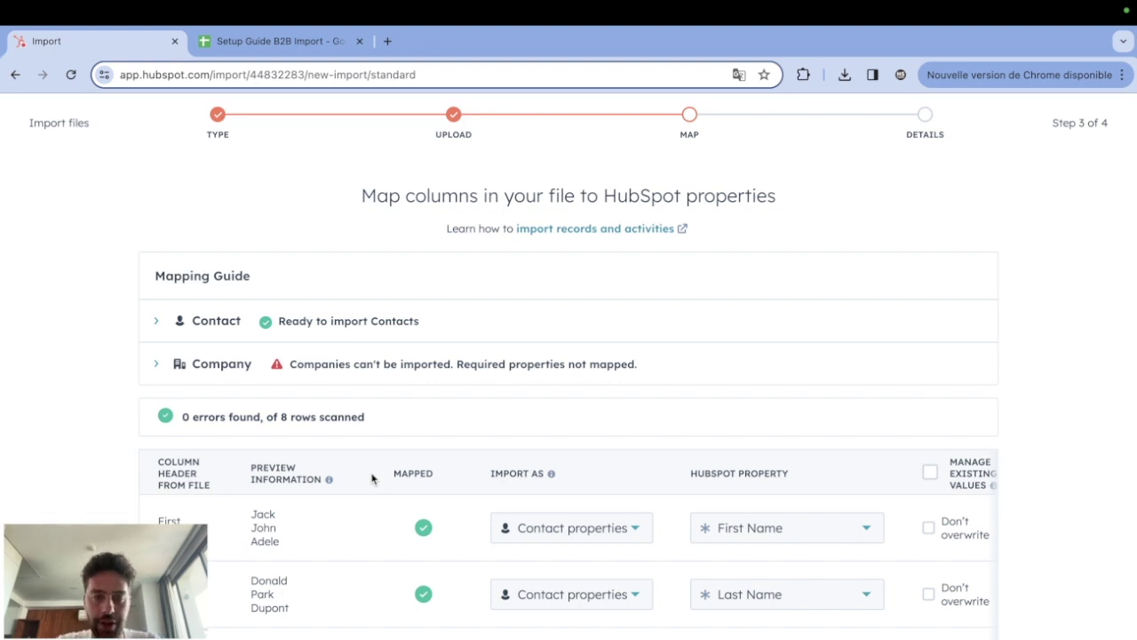
Step: Examine how the file's columns are mapped to HubSpot properties, comparing the Clinic Website column with its header in the spreadsheet
{"action": "scroll", "coordinate": [371, 479], "scroll_direction": "down", "scroll_amount": 5}
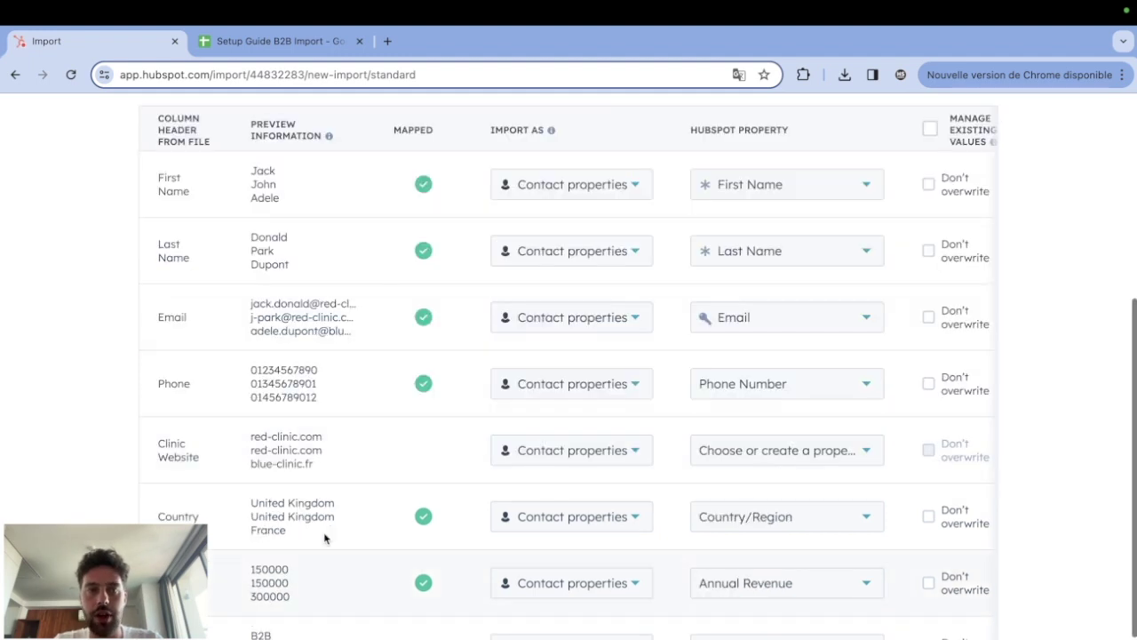
{"action": "left_click_drag", "start_coordinate": [159, 178], "coordinate": [189, 182]}
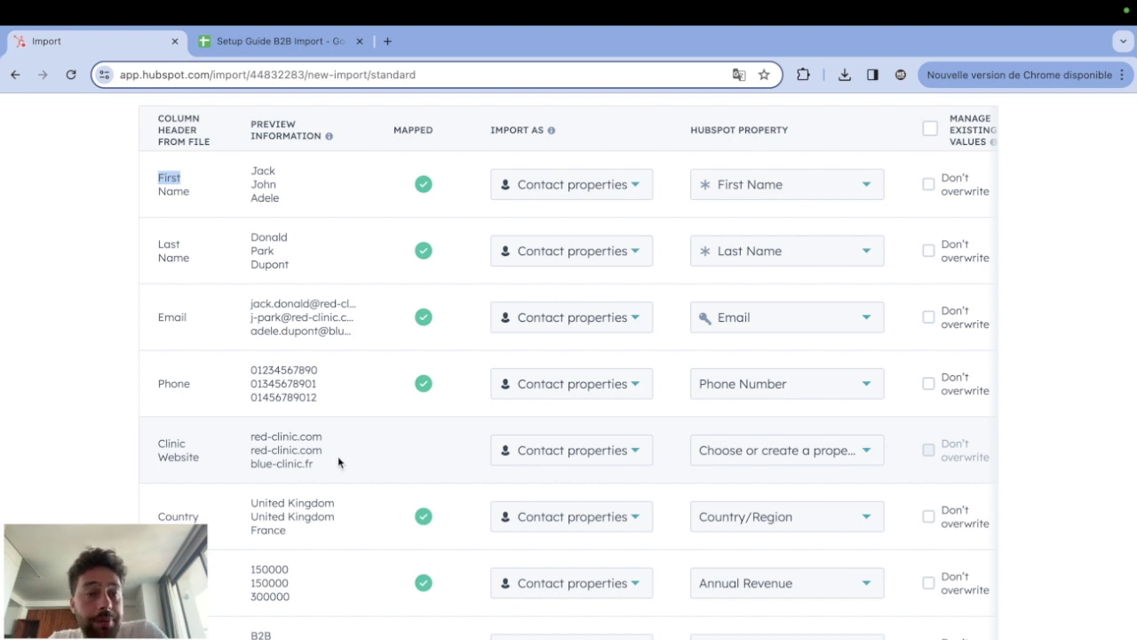
{"action": "left_click_drag", "start_coordinate": [323, 469], "coordinate": [246, 436]}
{"action": "left_click", "coordinate": [359, 436]}
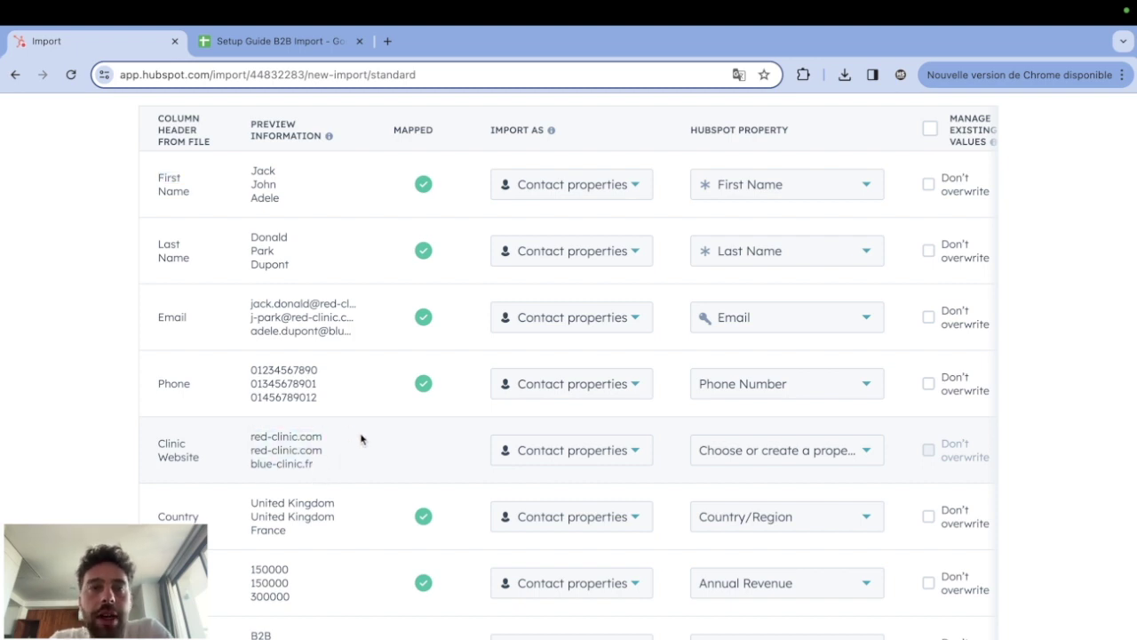
{"action": "left_click_drag", "start_coordinate": [391, 132], "coordinate": [434, 130]}
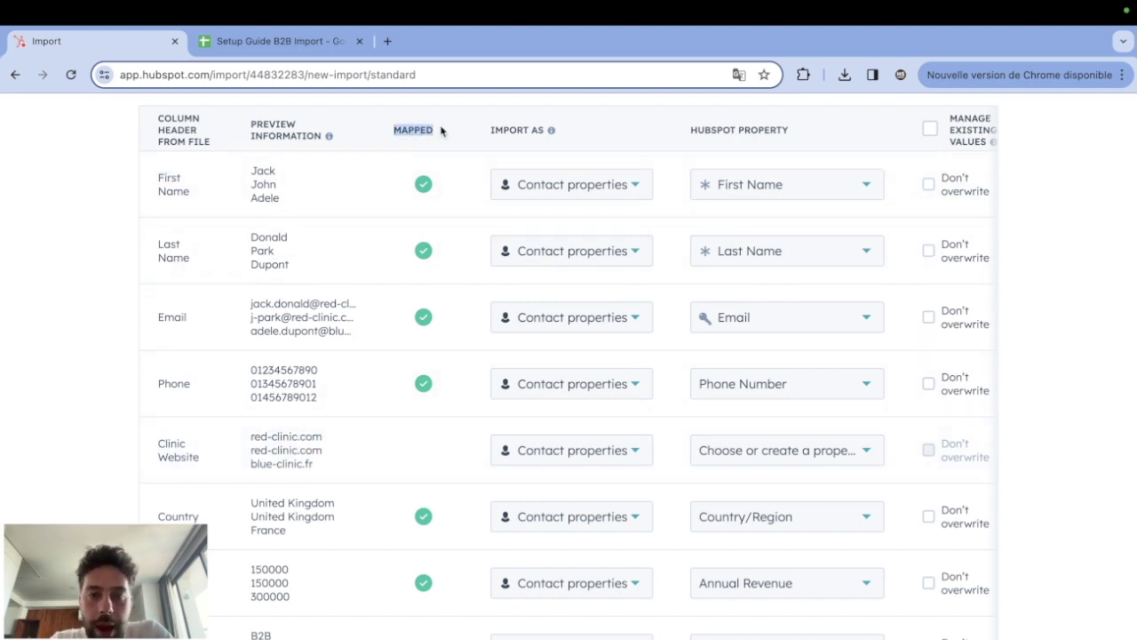
{"action": "key", "text": "ctrl+Tab"}
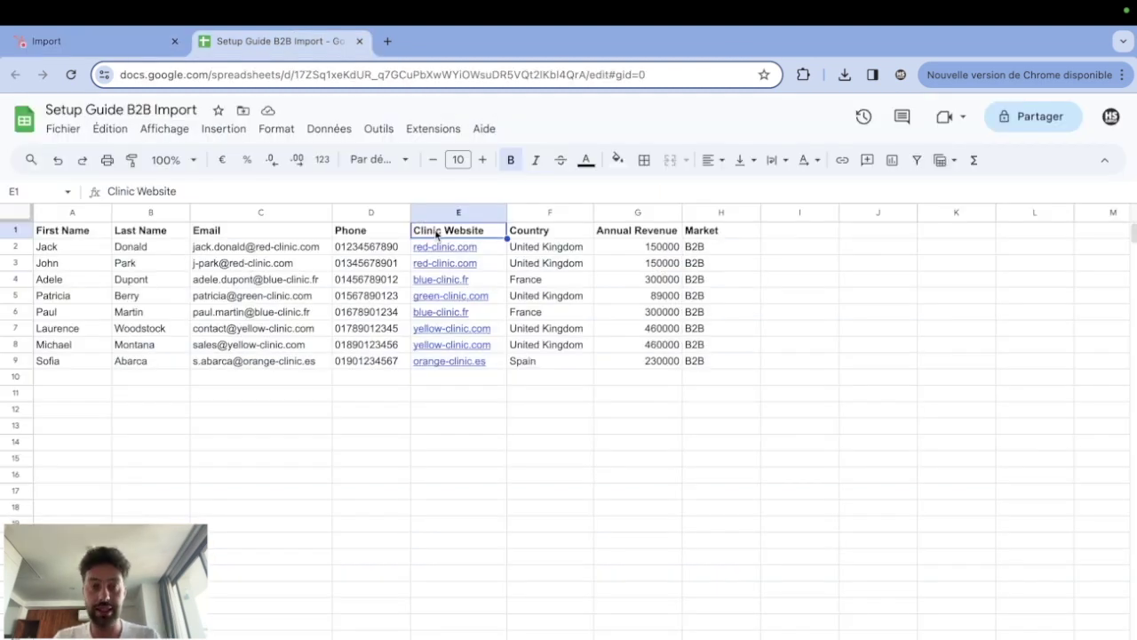
{"action": "left_click", "coordinate": [111, 49]}
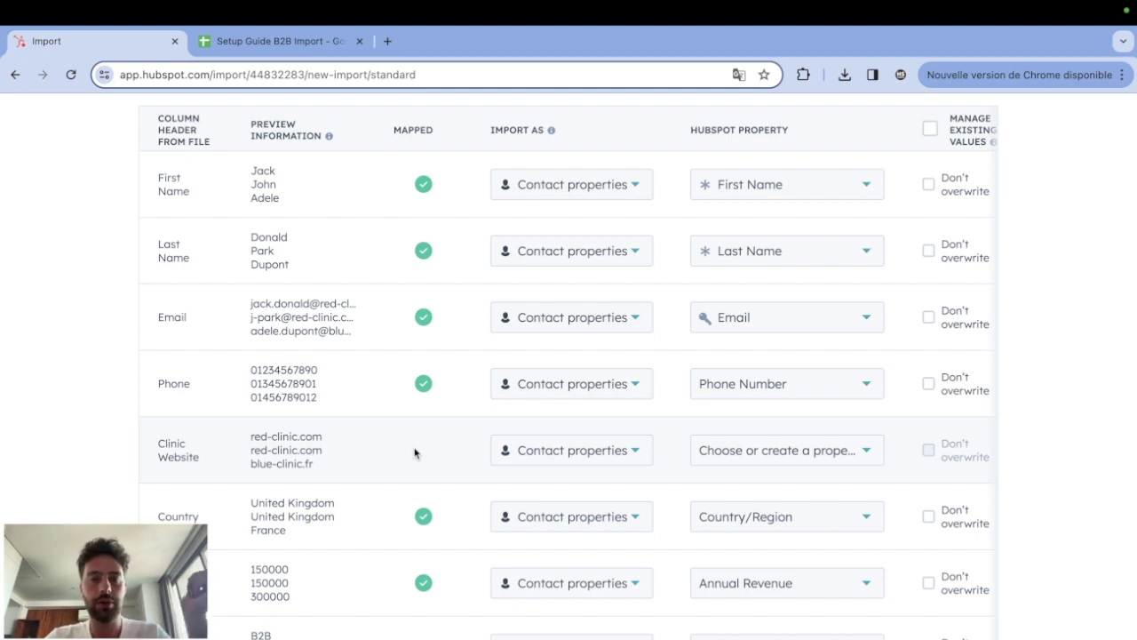
Step: Import the Clinic Website column as a company property mapped to Company Domain Name
{"action": "left_click", "coordinate": [548, 450]}
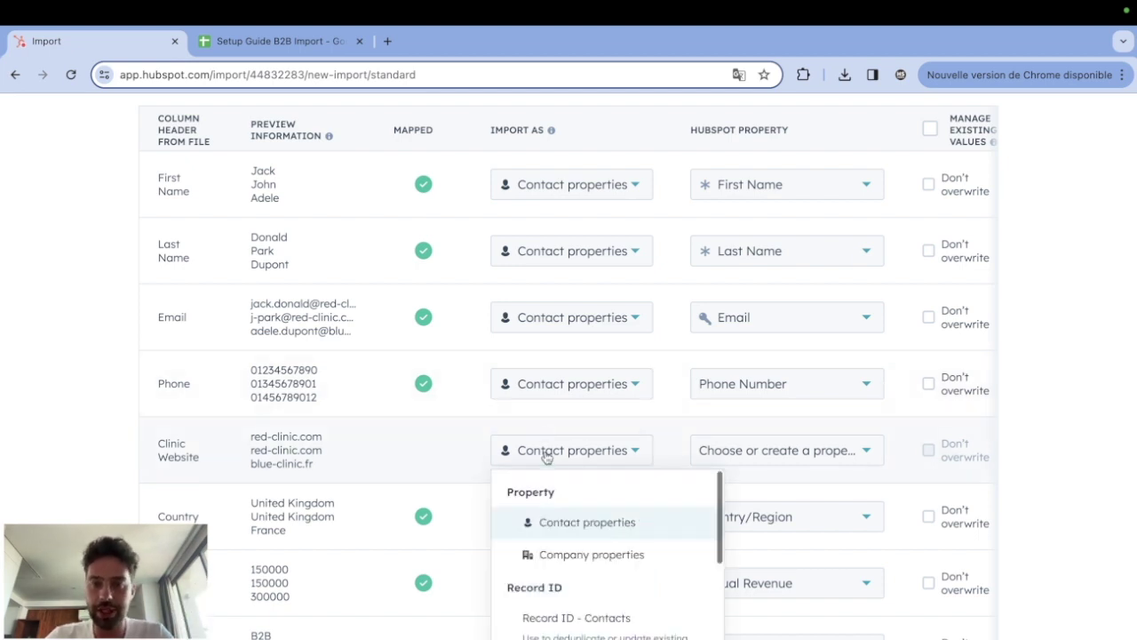
{"action": "left_click", "coordinate": [548, 559]}
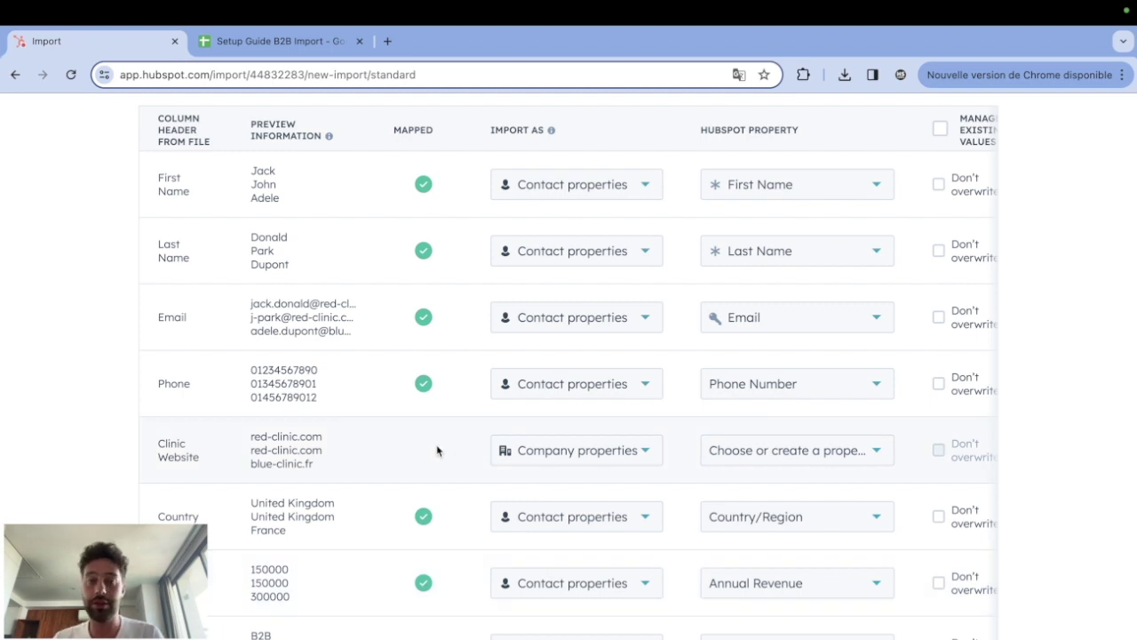
{"action": "left_click", "coordinate": [825, 452]}
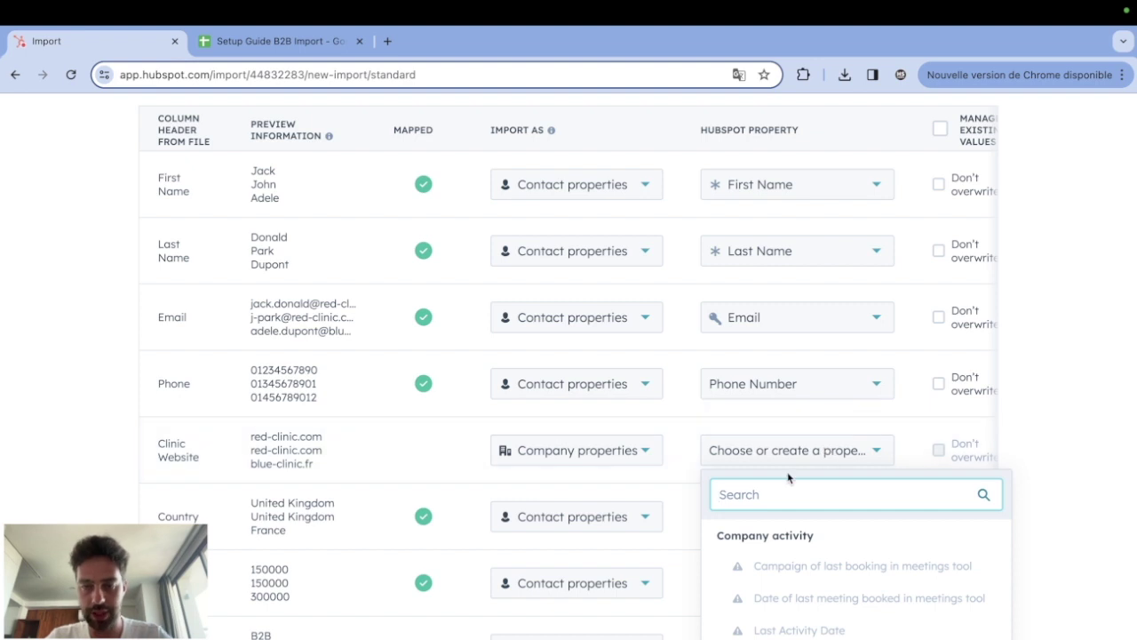
{"action": "type", "text": "domai"}
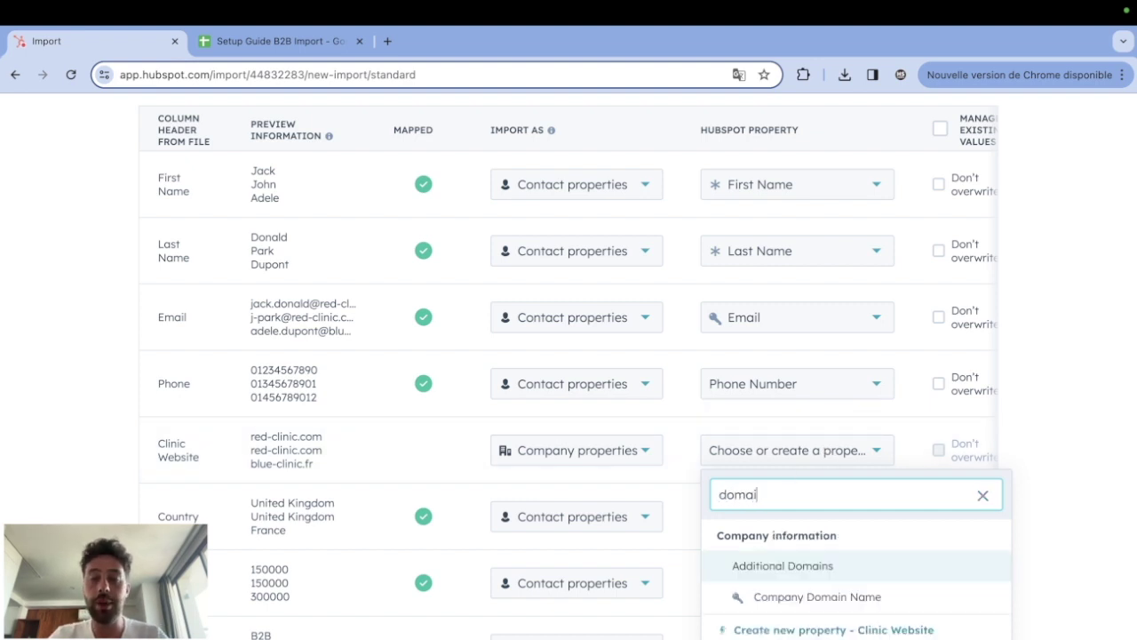
{"action": "mouse_move", "coordinate": [855, 605]}
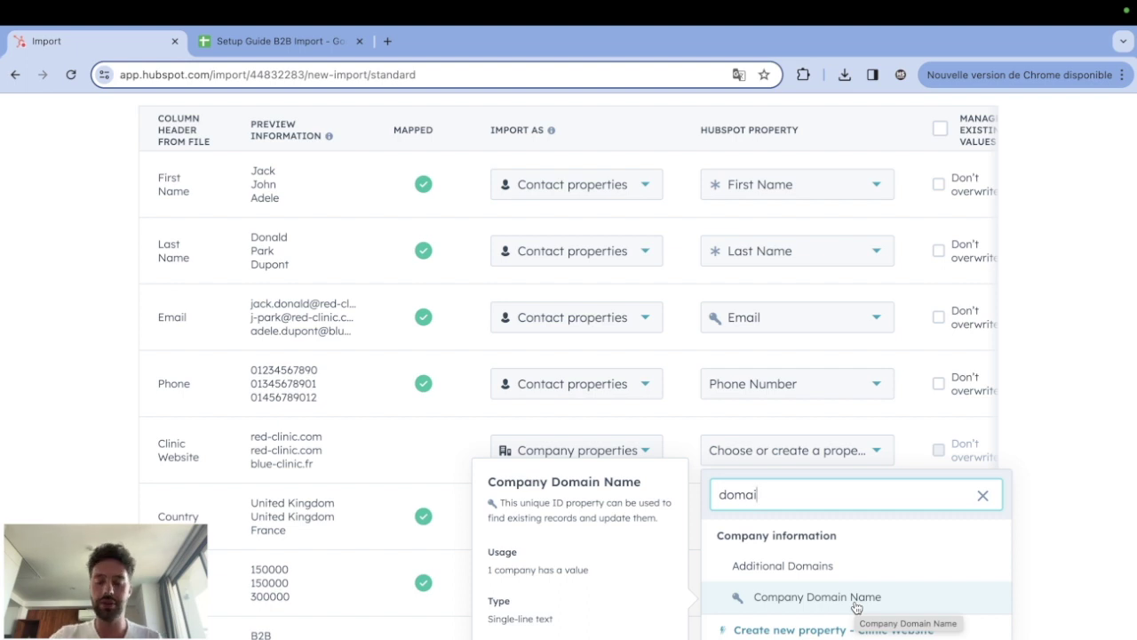
{"action": "left_click", "coordinate": [856, 604]}
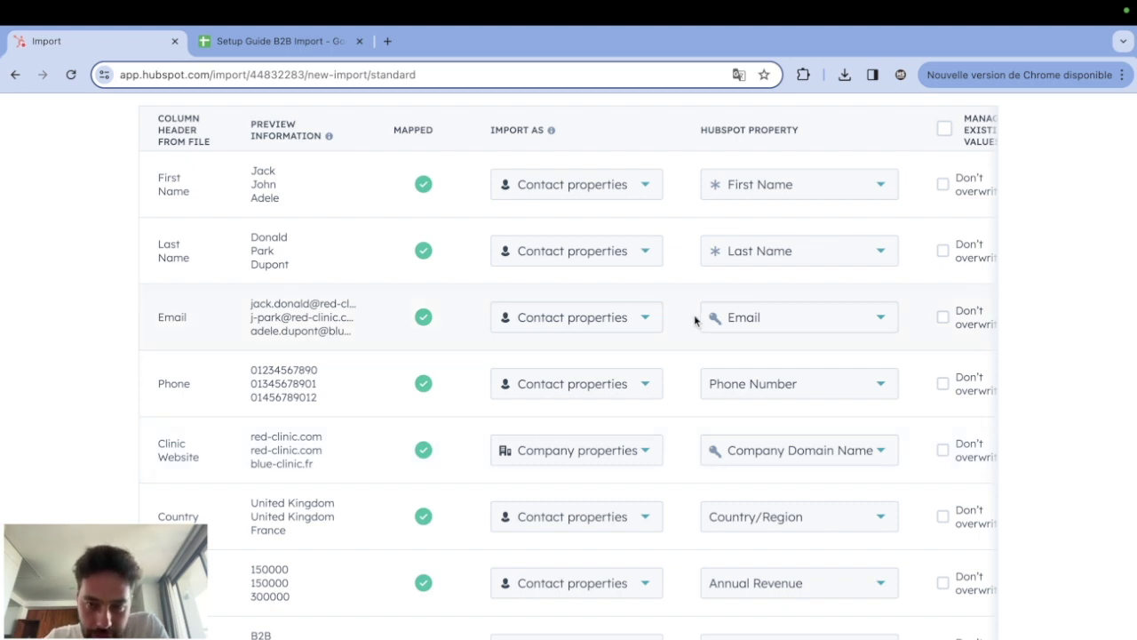
Step: Map the Country column to the Country 2 contact property and check the column's preview values
{"action": "mouse_move", "coordinate": [696, 453]}
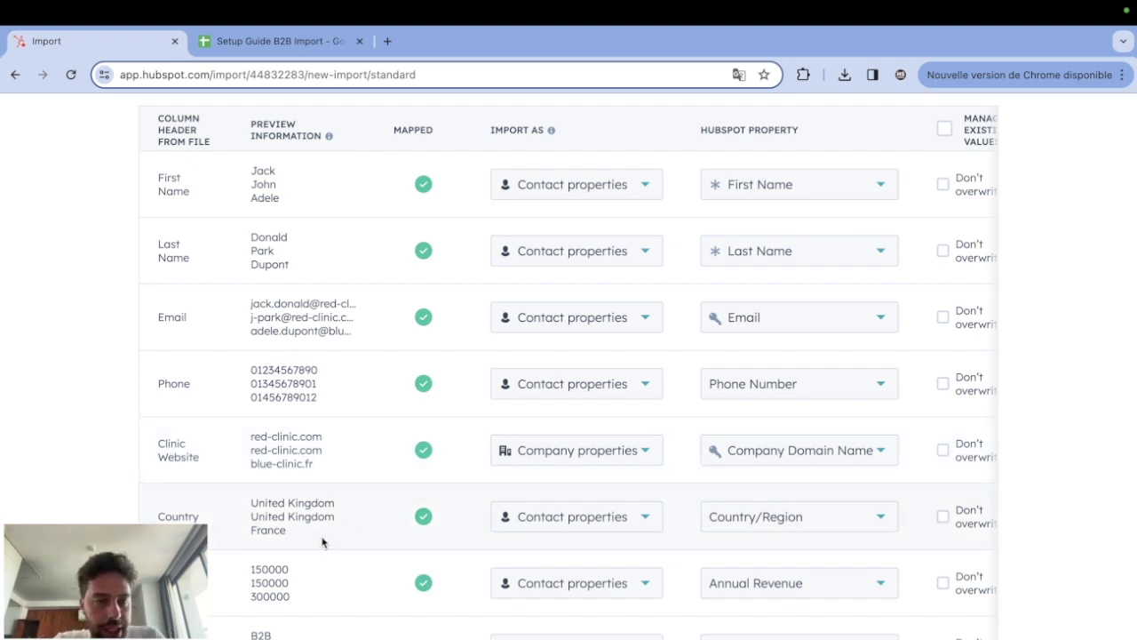
{"action": "left_click_drag", "start_coordinate": [295, 533], "coordinate": [235, 497]}
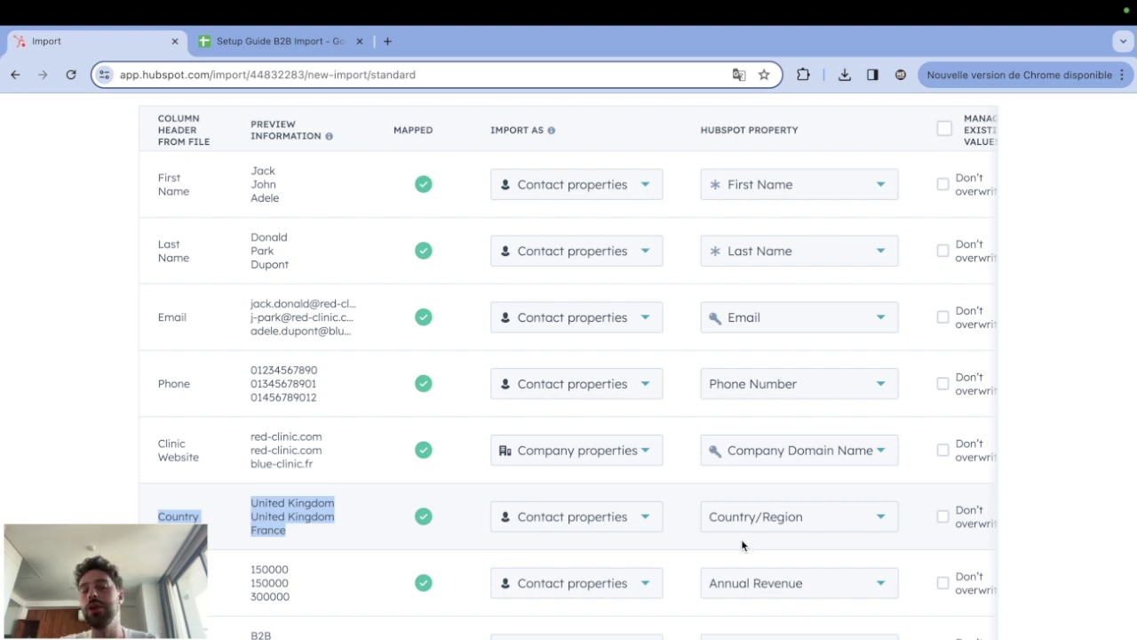
{"action": "mouse_move", "coordinate": [744, 519]}
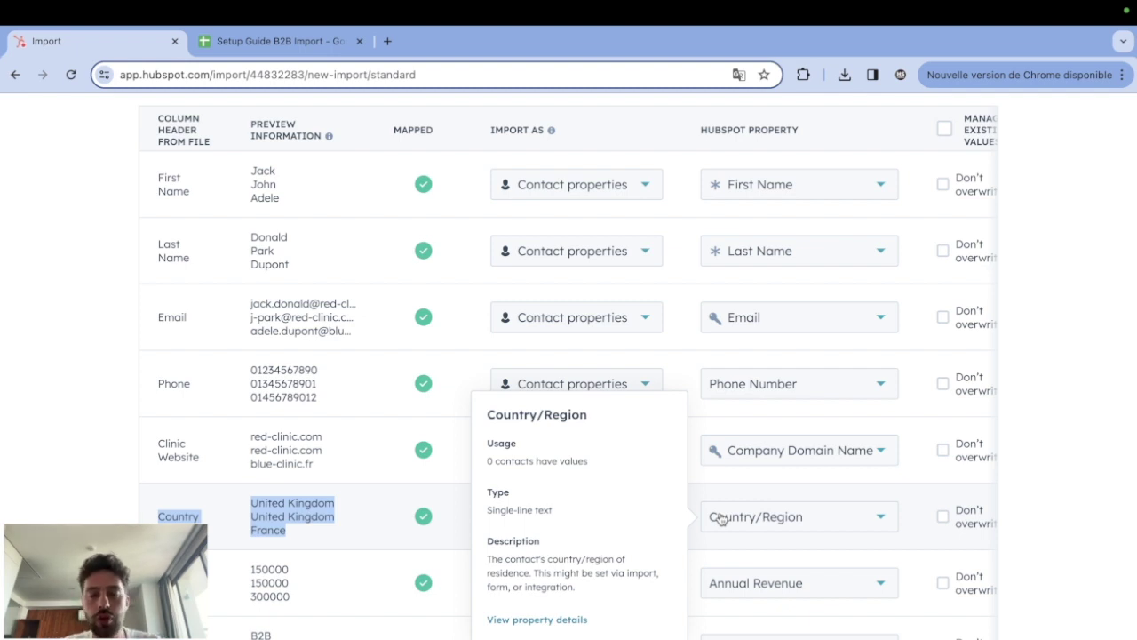
{"action": "left_click", "coordinate": [721, 519]}
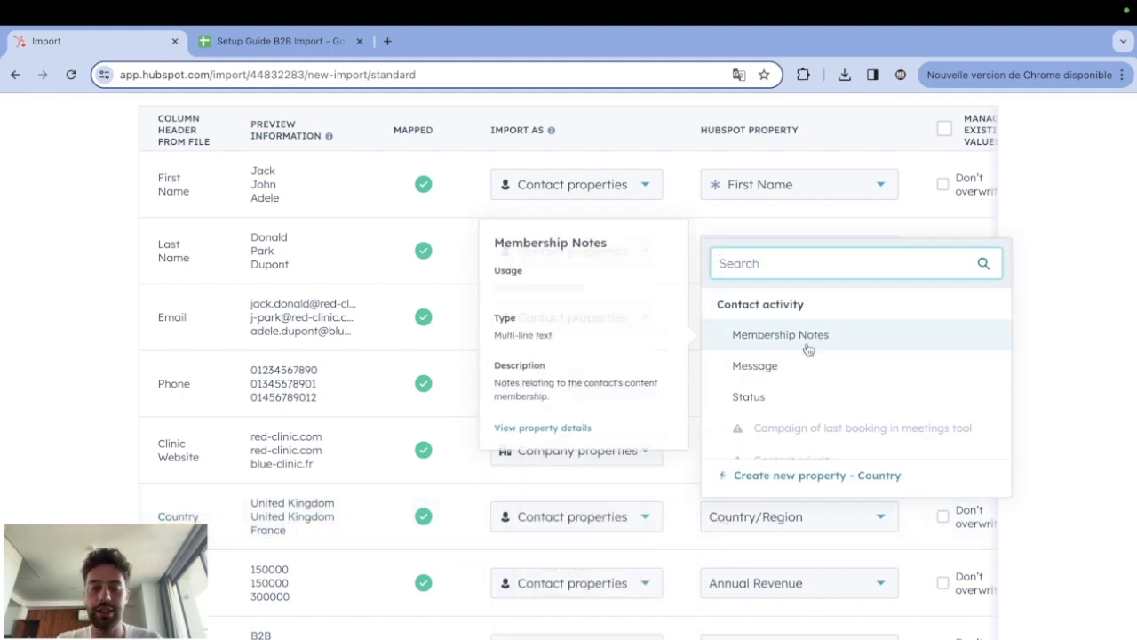
{"action": "type", "text": "country"}
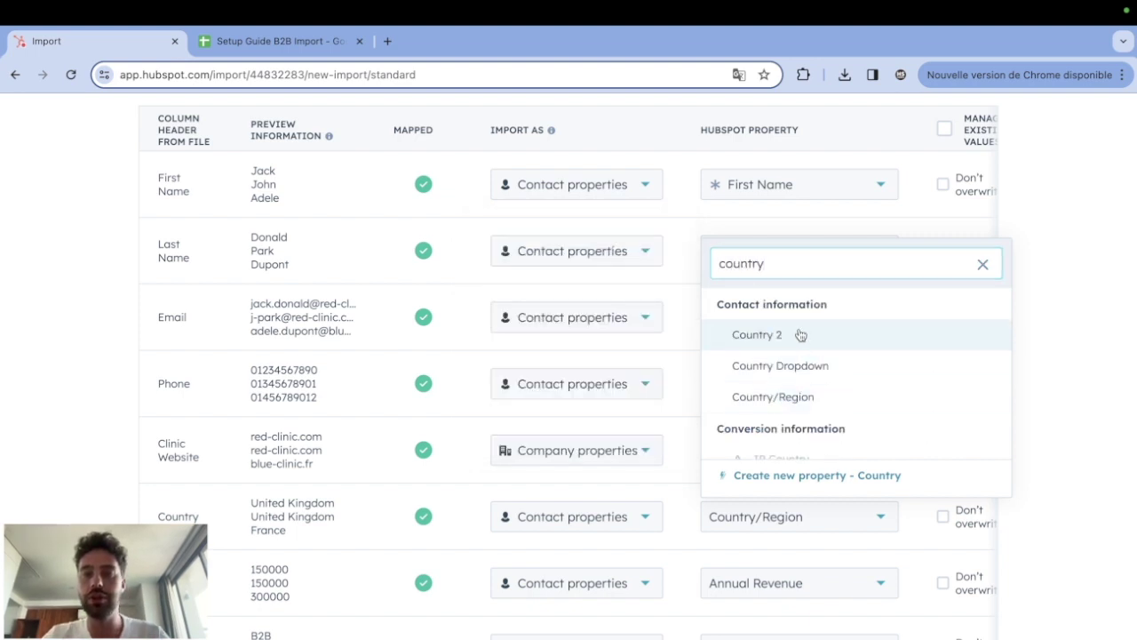
{"action": "left_click", "coordinate": [799, 334]}
{"action": "mouse_move", "coordinate": [790, 525]}
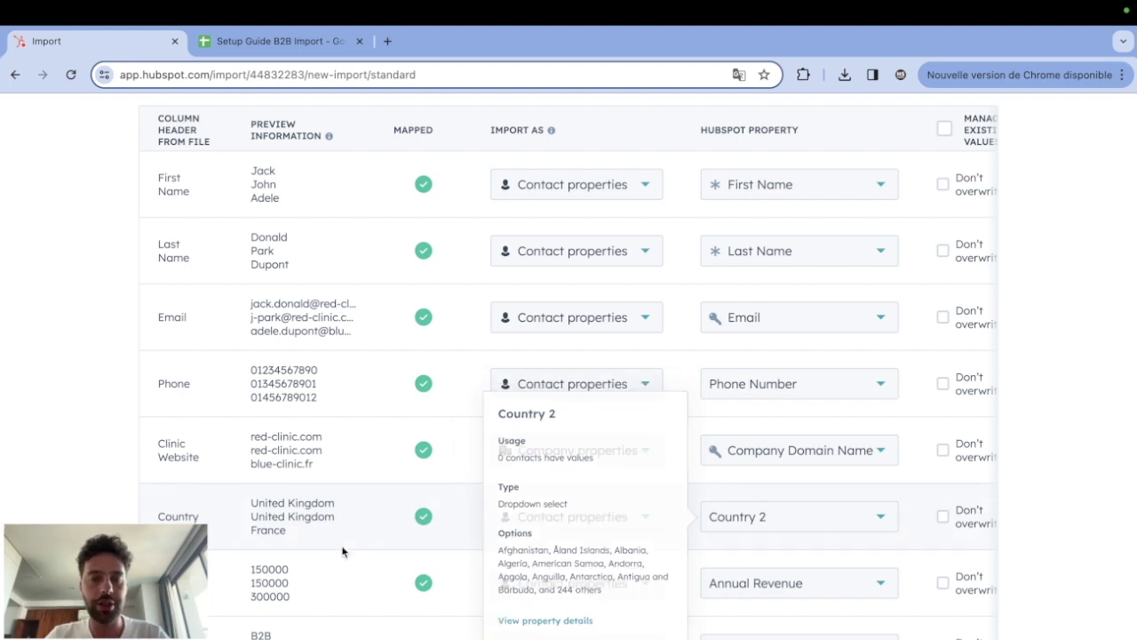
{"action": "left_click_drag", "start_coordinate": [288, 530], "coordinate": [250, 506]}
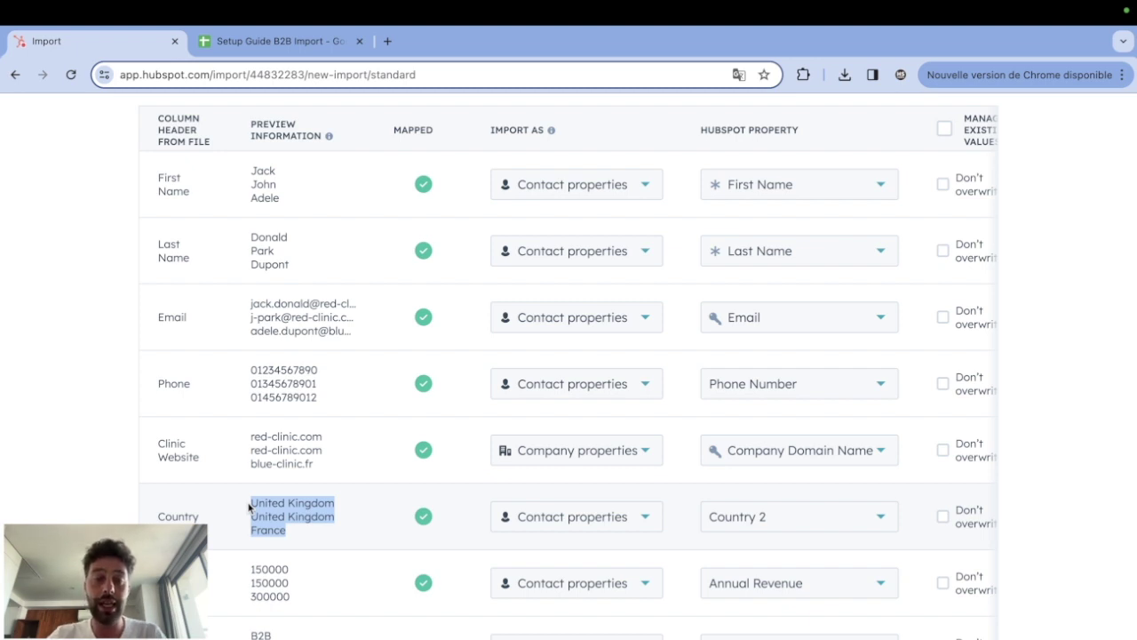
{"action": "left_click", "coordinate": [289, 535]}
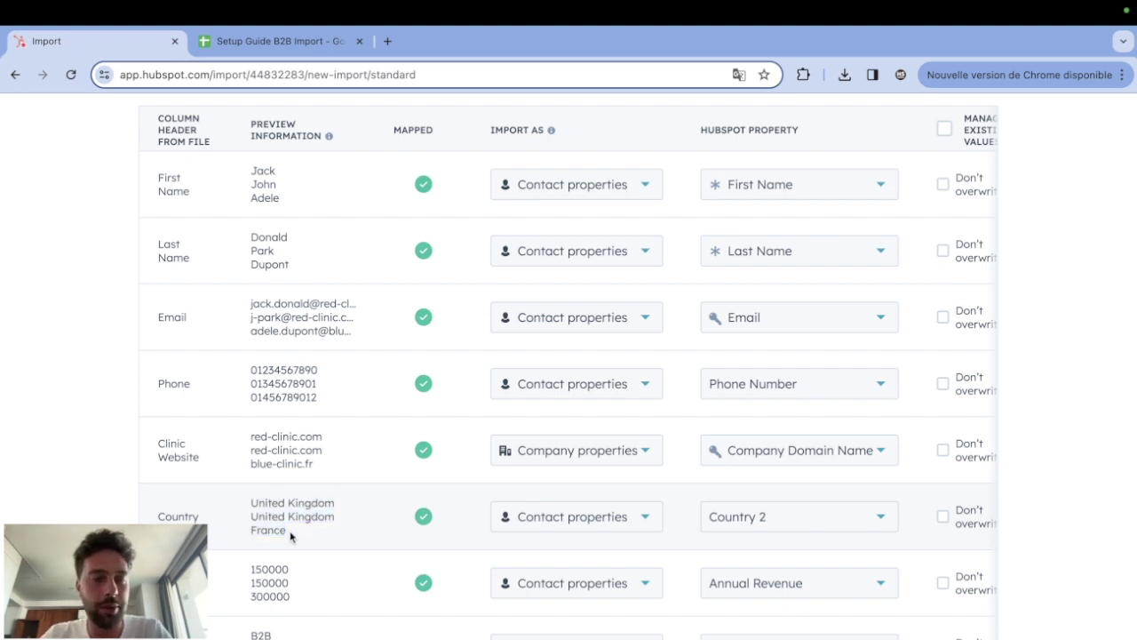
{"action": "left_click_drag", "start_coordinate": [290, 536], "coordinate": [249, 505]}
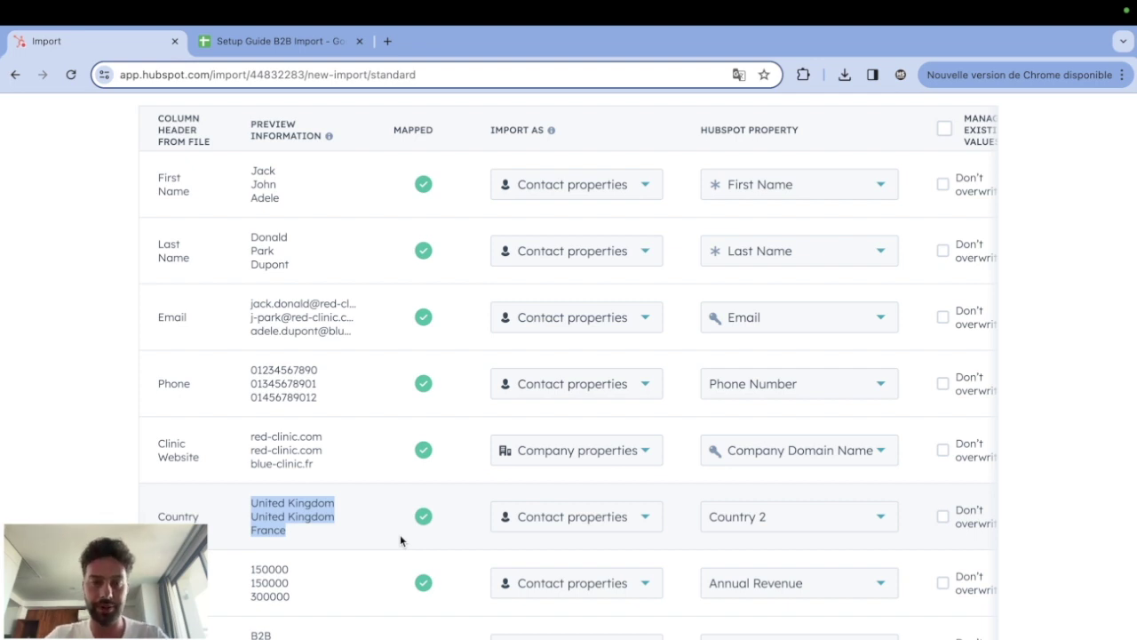
Step: Import the Annual Revenue column as a company property mapped to Annual Revenue
{"action": "left_click_drag", "start_coordinate": [309, 613], "coordinate": [252, 573]}
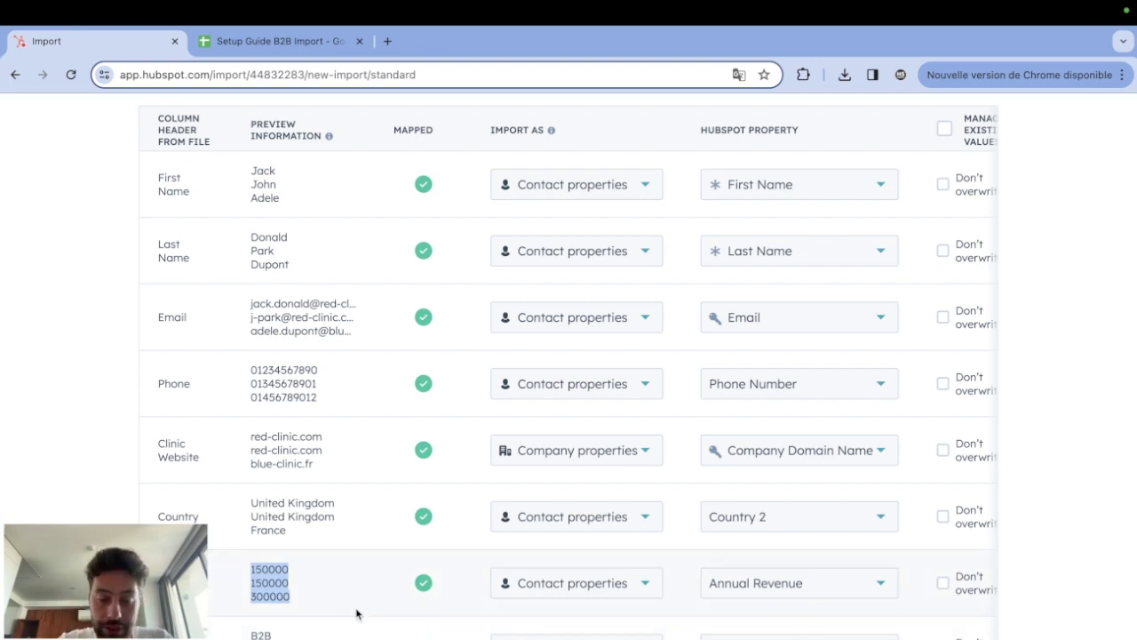
{"action": "left_click", "coordinate": [572, 583]}
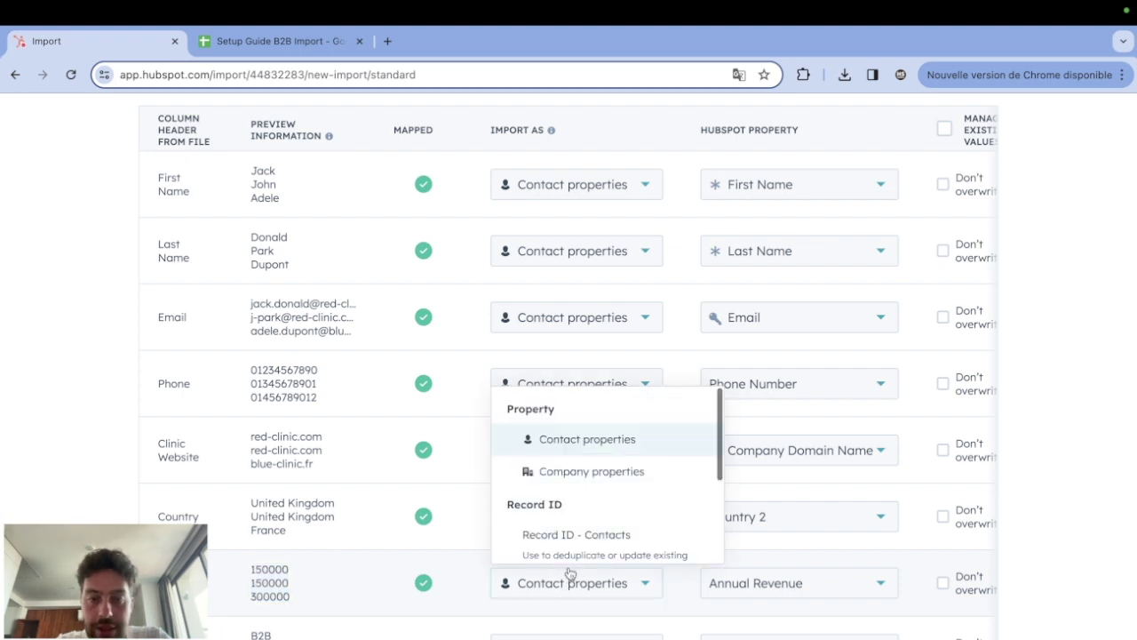
{"action": "left_click", "coordinate": [542, 473]}
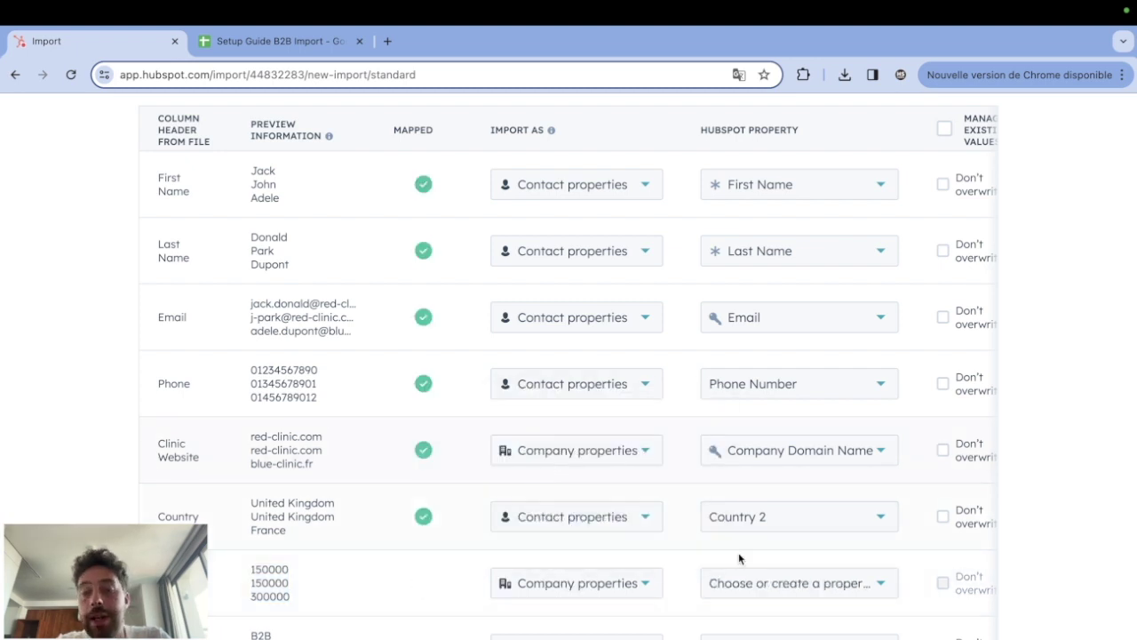
{"action": "left_click", "coordinate": [794, 586]}
{"action": "type", "text": "annu"}
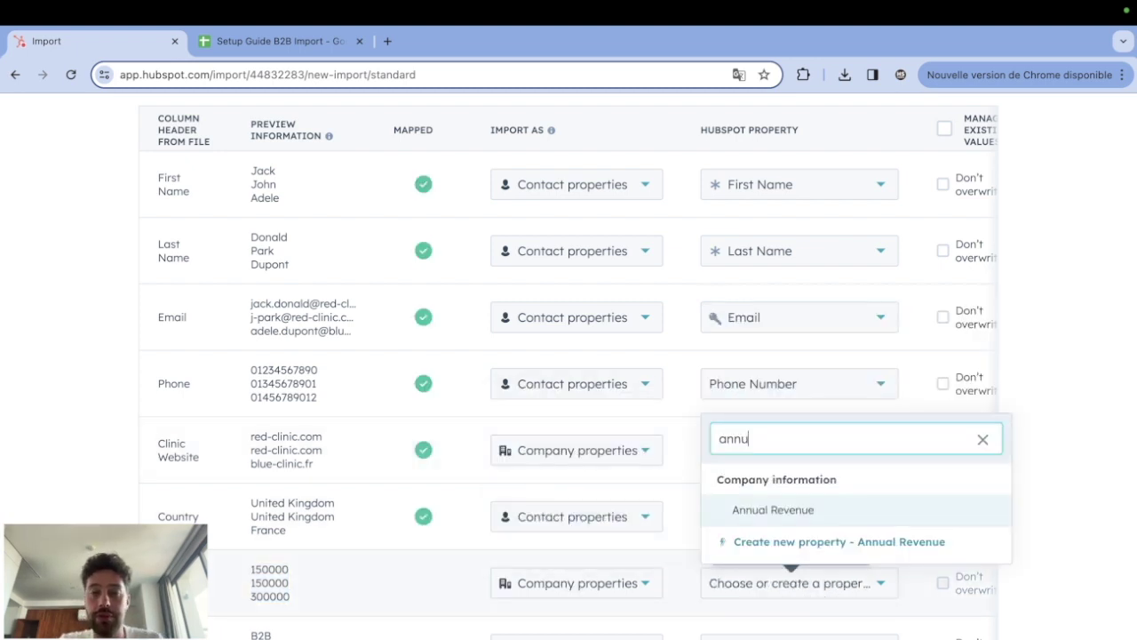
{"action": "type", "text": "al"}
{"action": "left_click", "coordinate": [782, 509]}
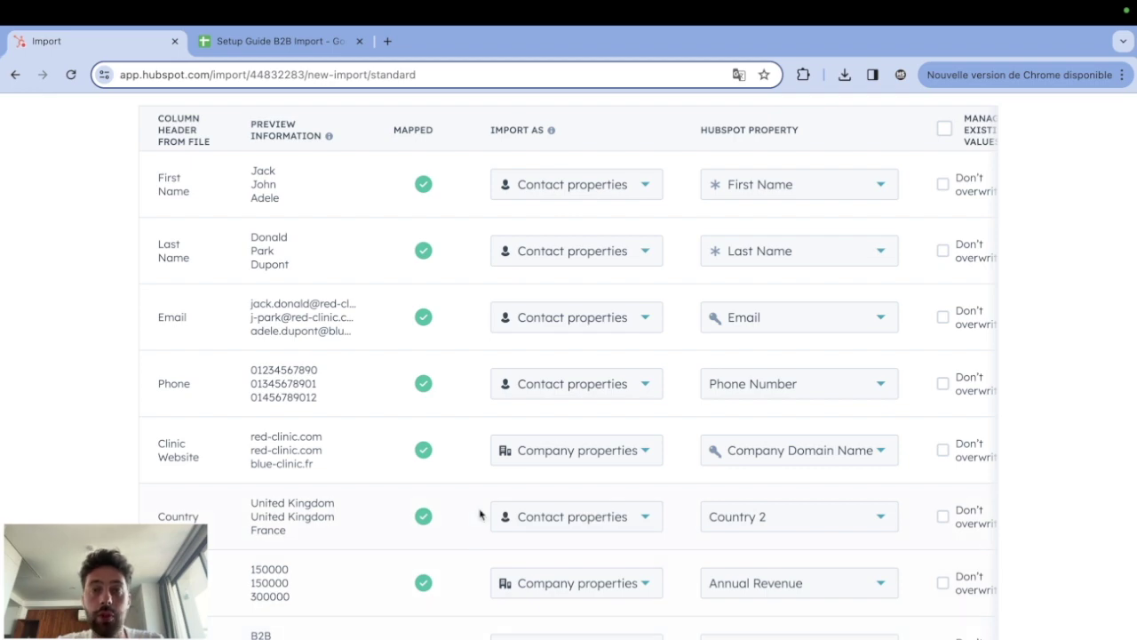
Step: Review the remaining mappings, agree to the contact consent statement, and finish the import under the name Setup Guide B2B Import - Feuille 1.csv
{"action": "scroll", "coordinate": [480, 512], "scroll_direction": "up", "scroll_amount": 4}
{"action": "scroll", "coordinate": [480, 513], "scroll_direction": "down", "scroll_amount": 5}
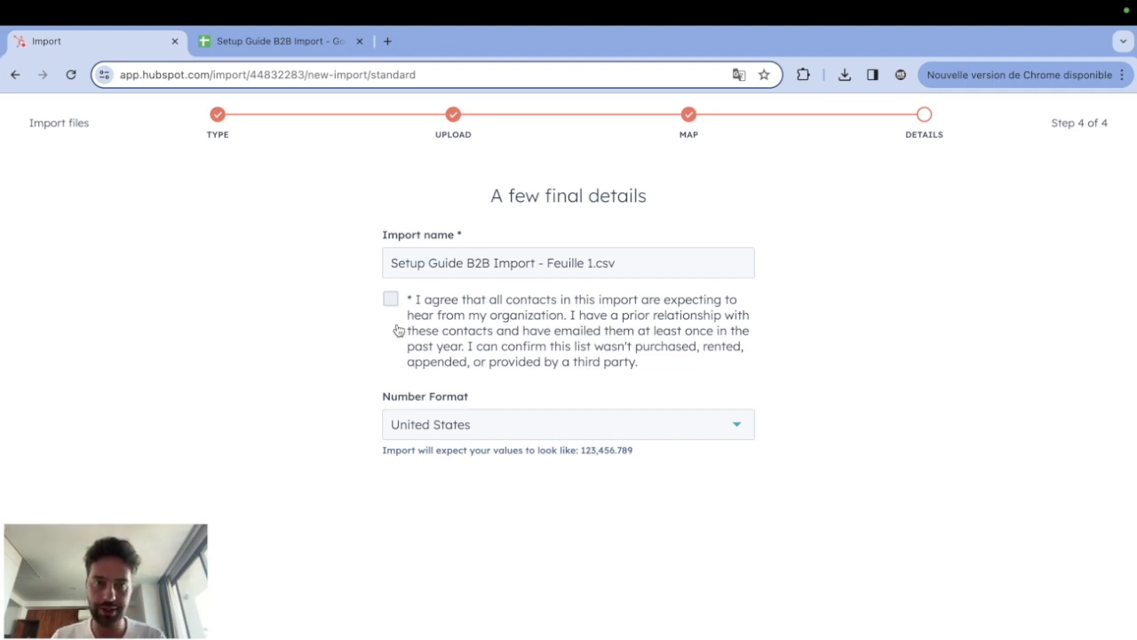
{"action": "left_click", "coordinate": [389, 300]}
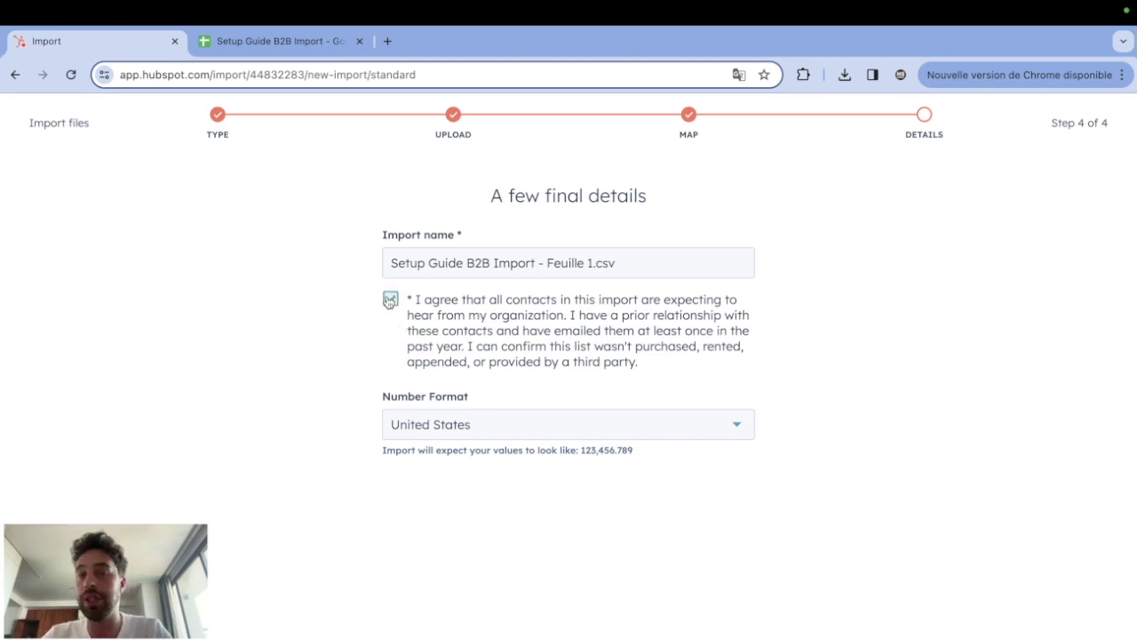
{"action": "triple_click", "coordinate": [402, 264]}
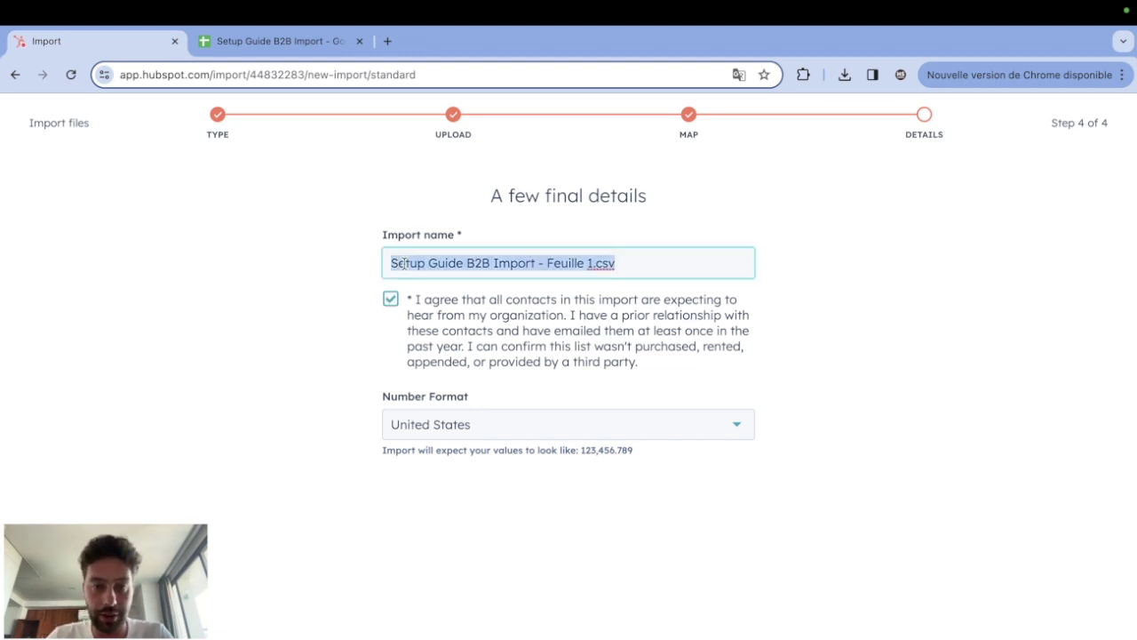
{"action": "left_click", "coordinate": [403, 536]}
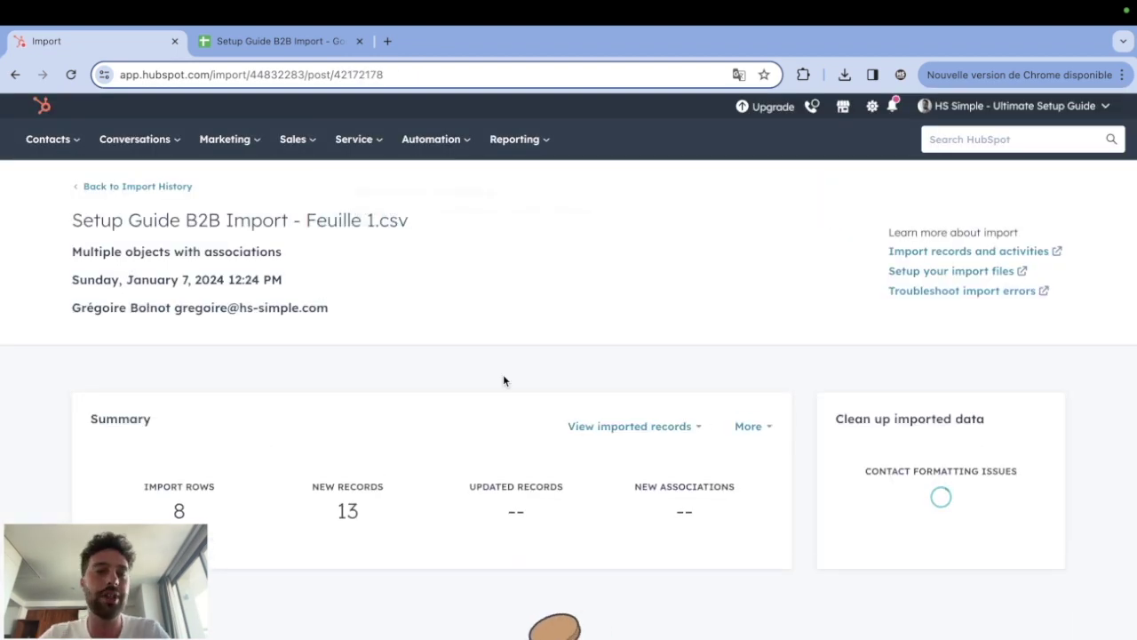
Step: Compare the import summary's row and new record figures with the spreadsheet rows and the Clinic Website values in E2:E10
{"action": "left_click", "coordinate": [271, 42]}
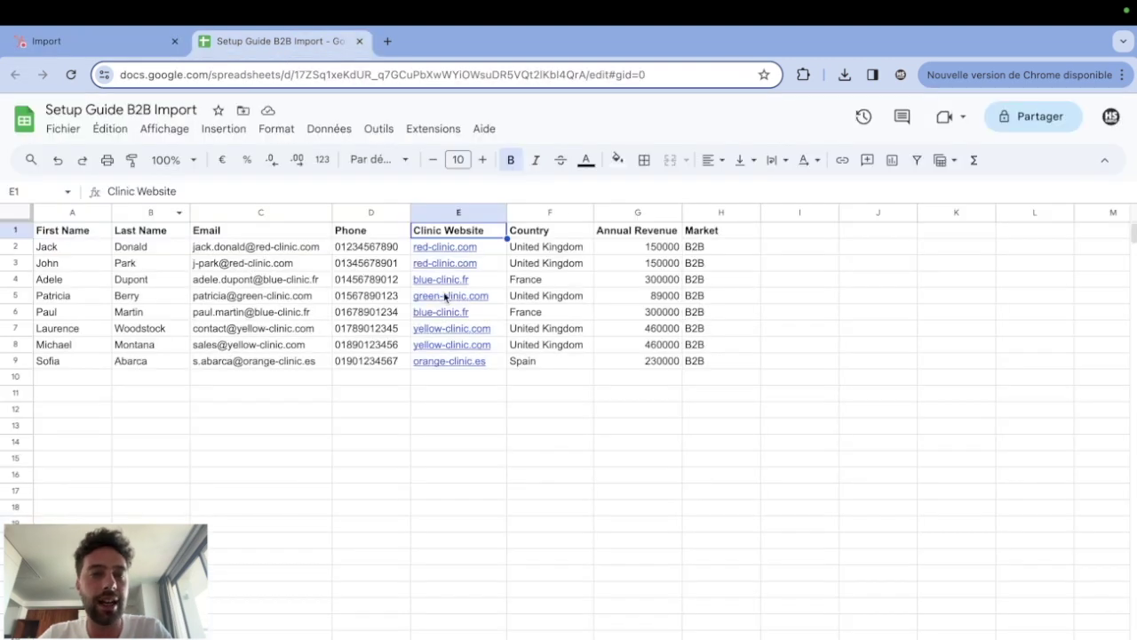
{"action": "left_click", "coordinate": [120, 45]}
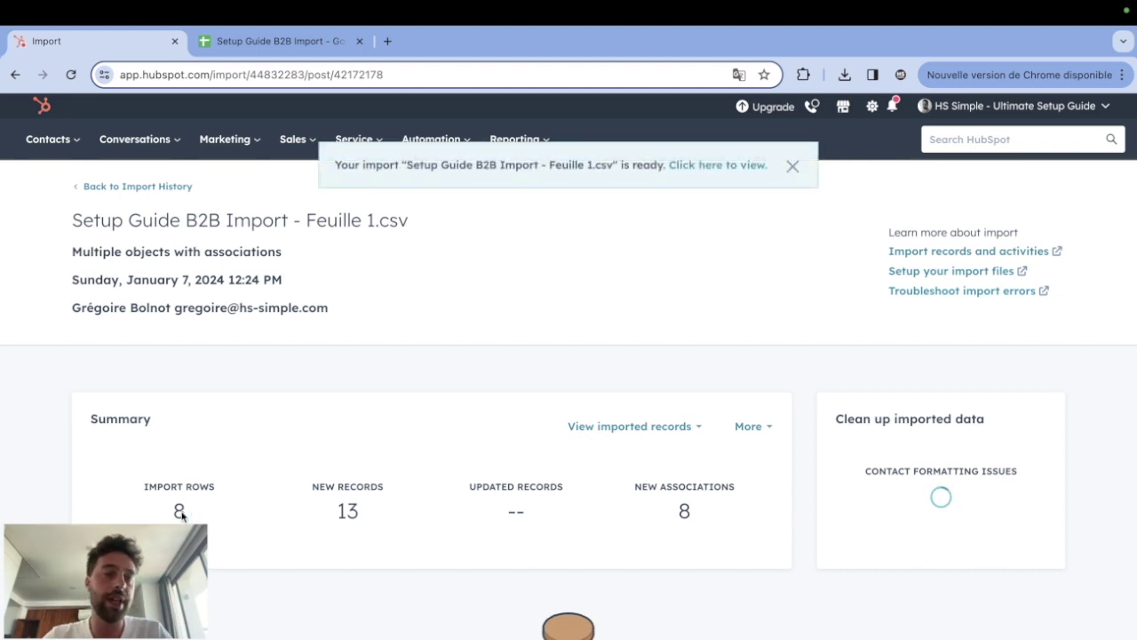
{"action": "left_click_drag", "start_coordinate": [182, 515], "coordinate": [161, 515]}
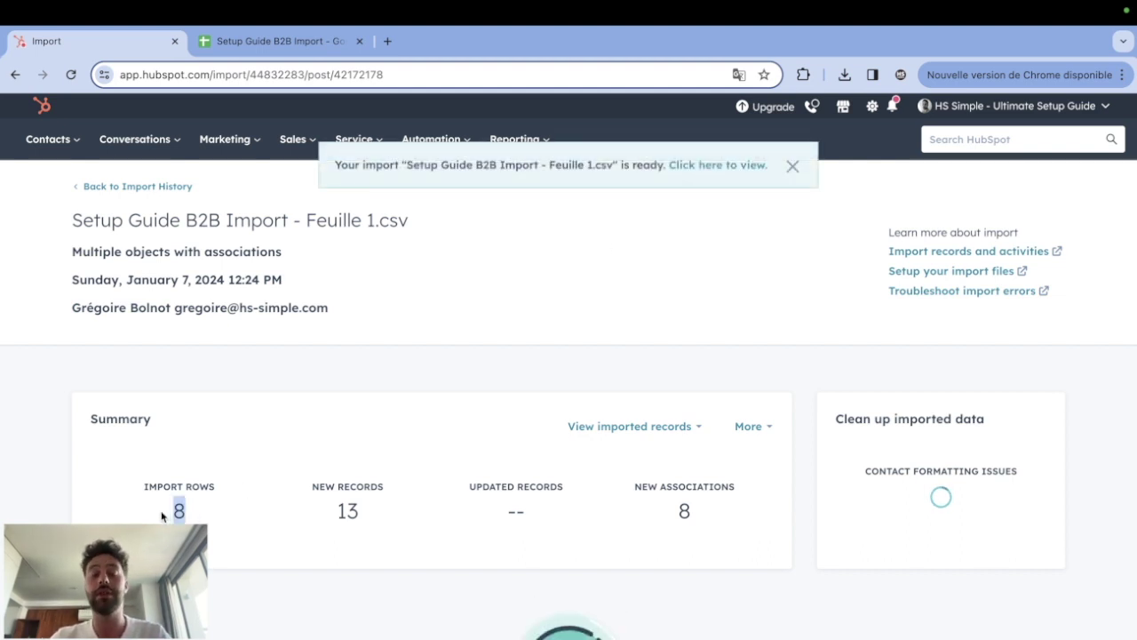
{"action": "left_click_drag", "start_coordinate": [338, 517], "coordinate": [396, 519]}
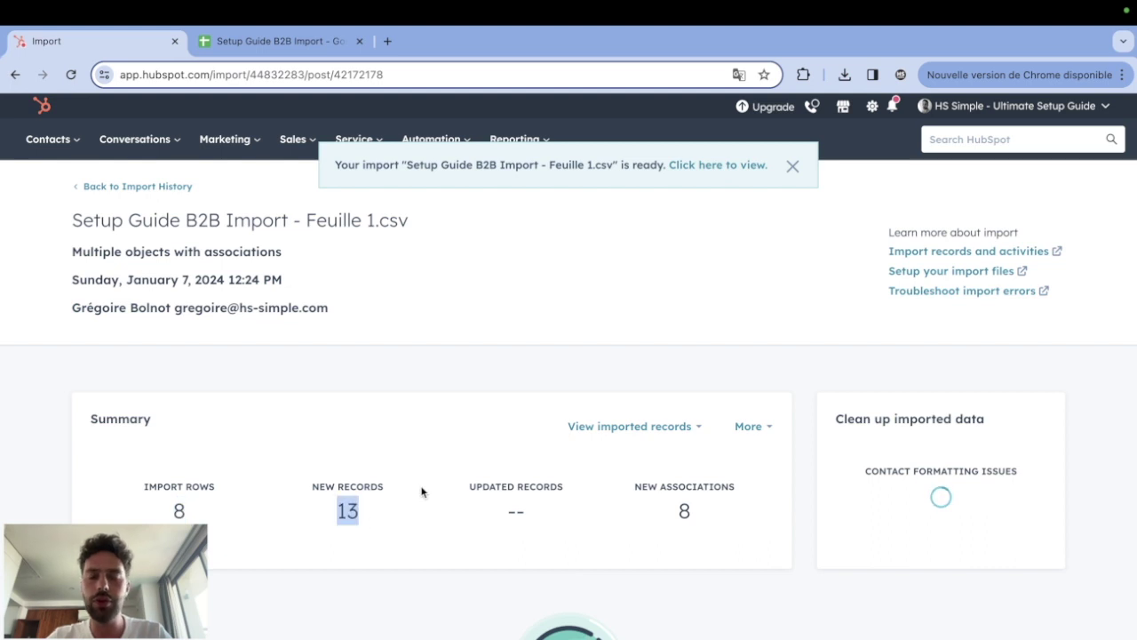
{"action": "left_click_drag", "start_coordinate": [186, 514], "coordinate": [170, 515]}
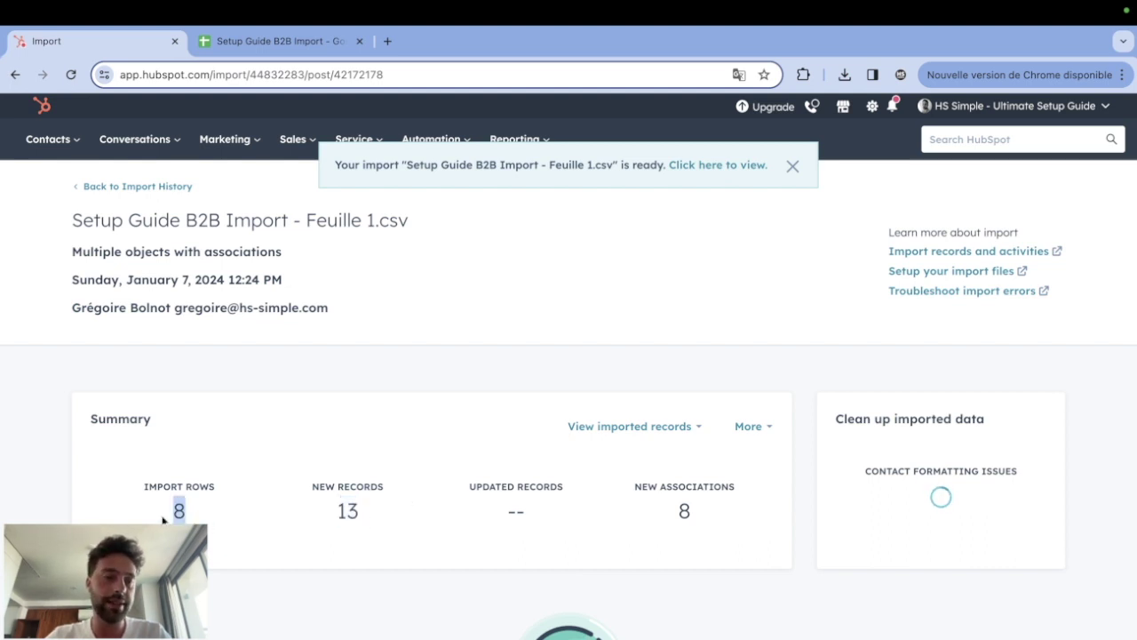
{"action": "left_click", "coordinate": [269, 46]}
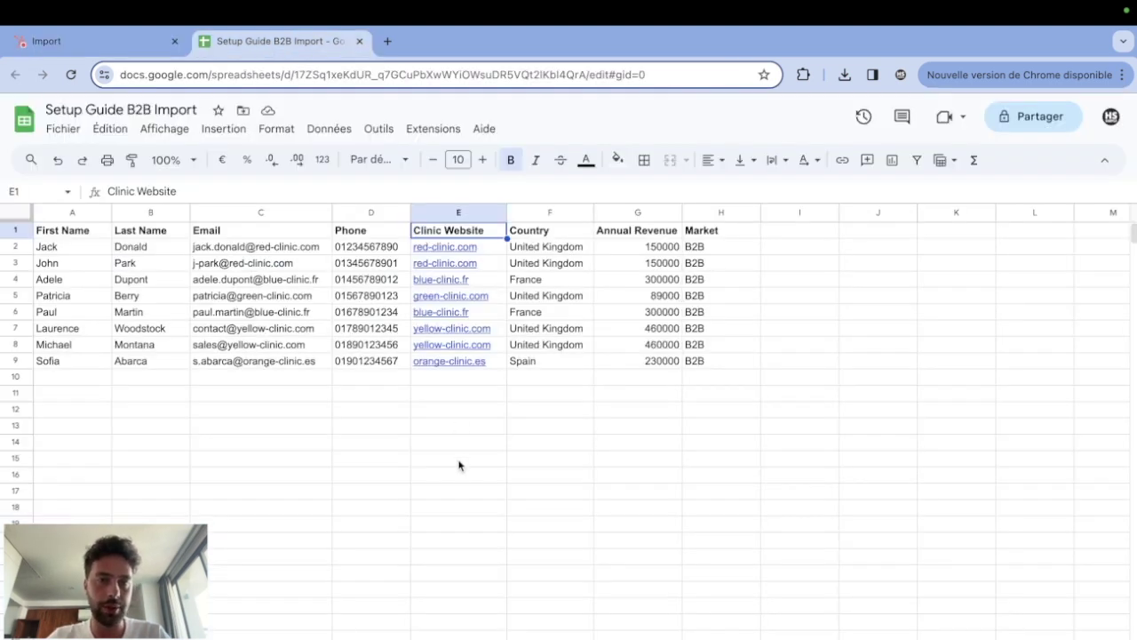
{"action": "left_click_drag", "start_coordinate": [462, 380], "coordinate": [466, 250]}
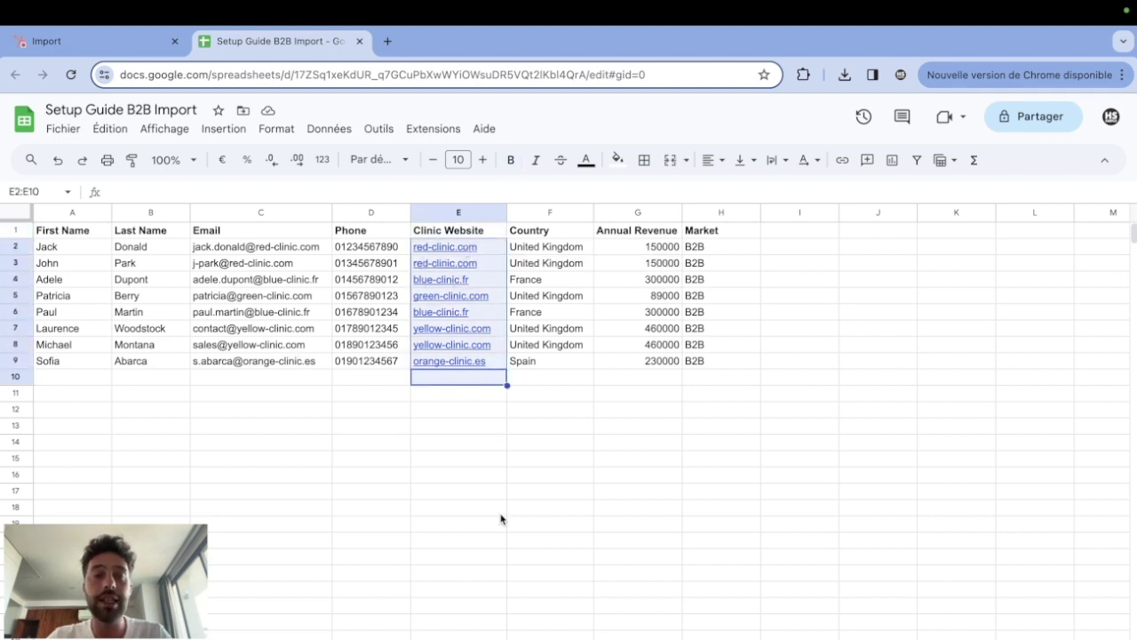
Step: Return to the HubSpot import summary and review its import rows, new records and new associations figures
{"action": "left_click", "coordinate": [99, 45]}
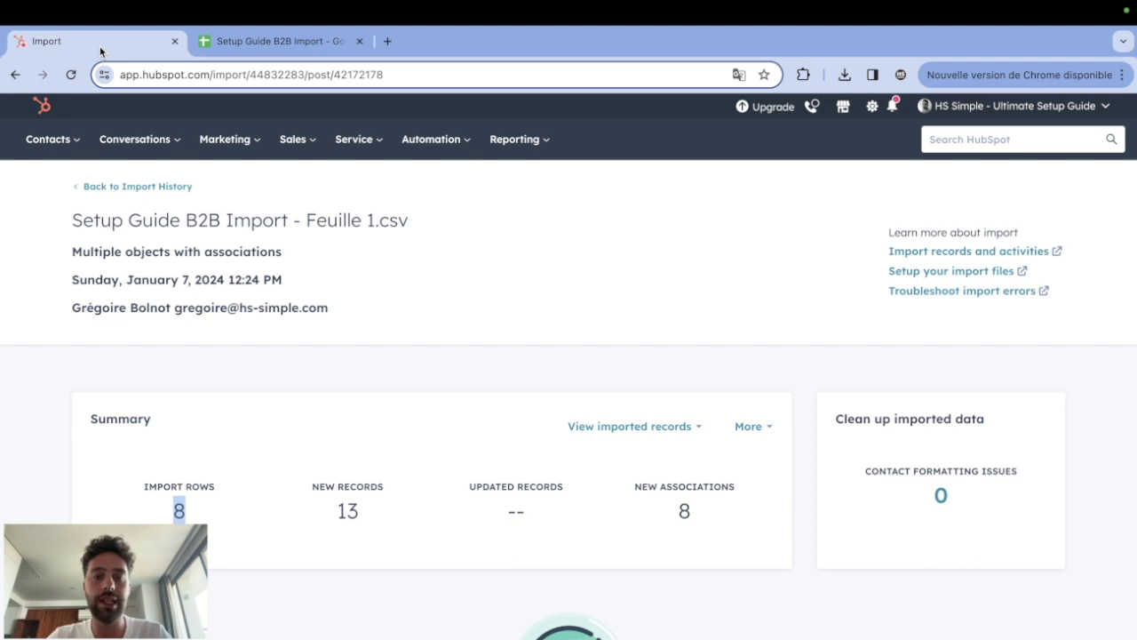
{"action": "left_click", "coordinate": [170, 513]}
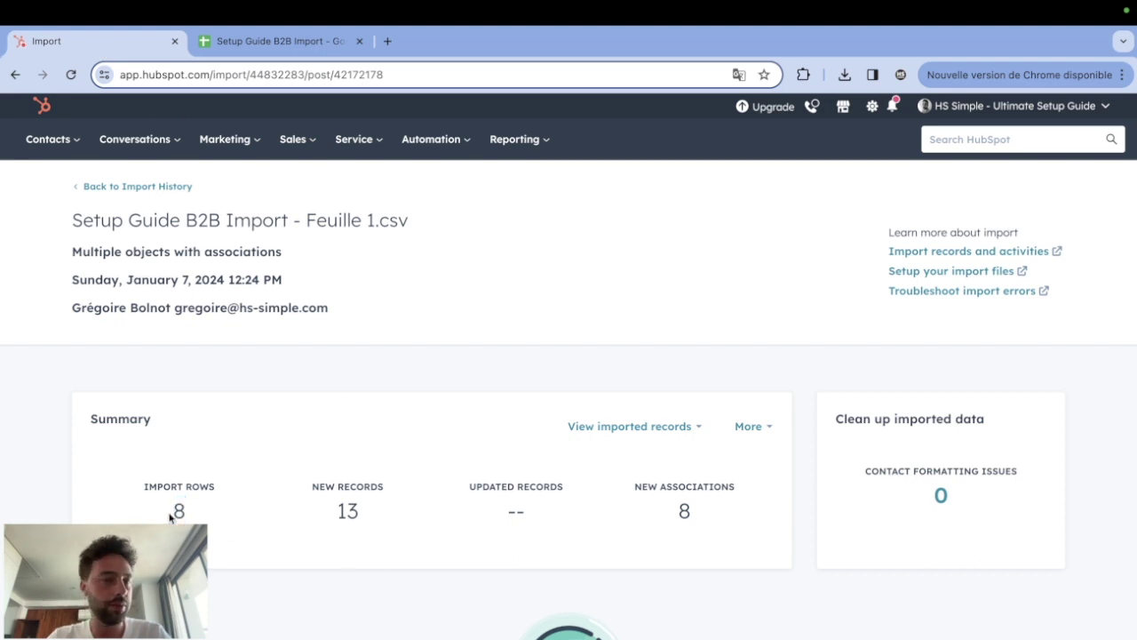
{"action": "left_click_drag", "start_coordinate": [171, 516], "coordinate": [213, 513]}
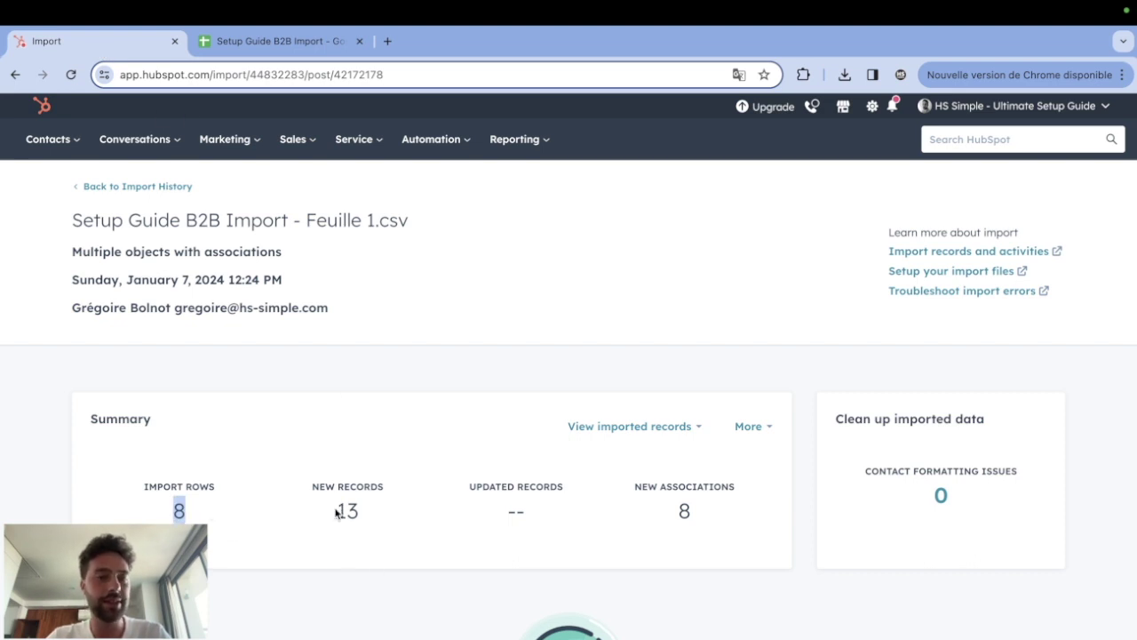
{"action": "left_click_drag", "start_coordinate": [336, 512], "coordinate": [378, 513]}
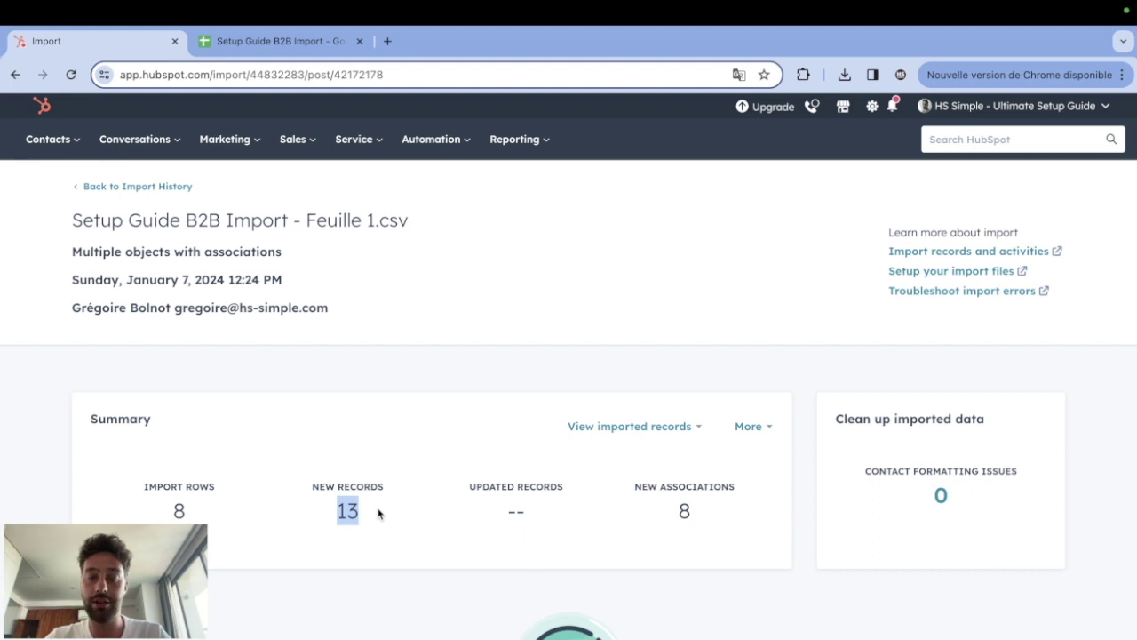
{"action": "left_click_drag", "start_coordinate": [677, 519], "coordinate": [715, 522]}
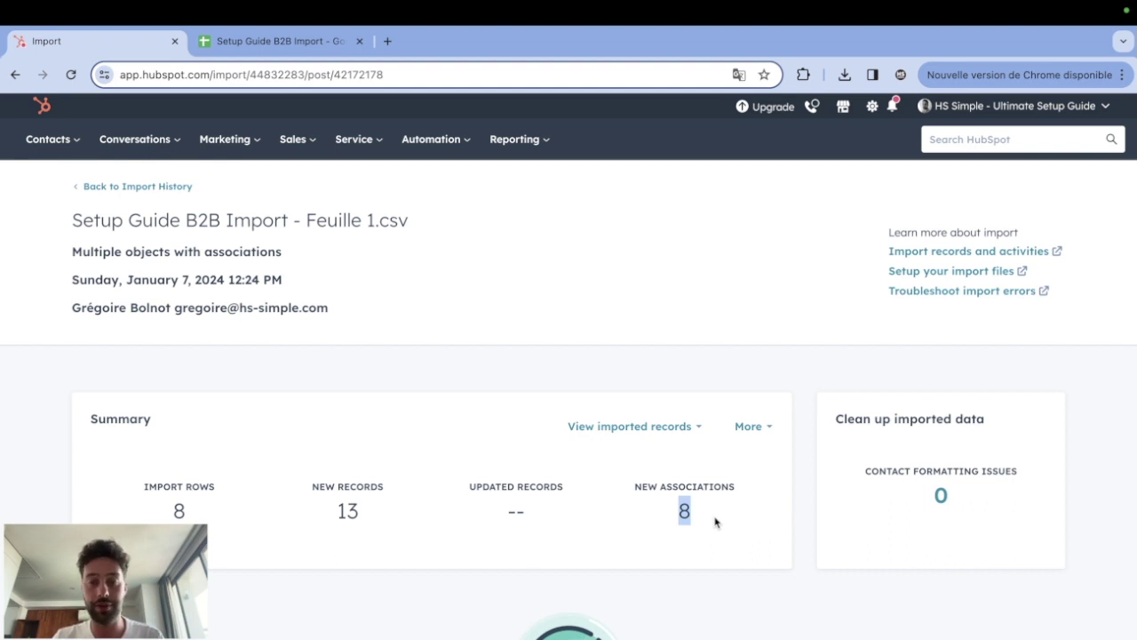
Step: Open the list of all contacts and check the primary company associated with each imported contact
{"action": "left_click", "coordinate": [53, 147]}
{"action": "left_click", "coordinate": [69, 186]}
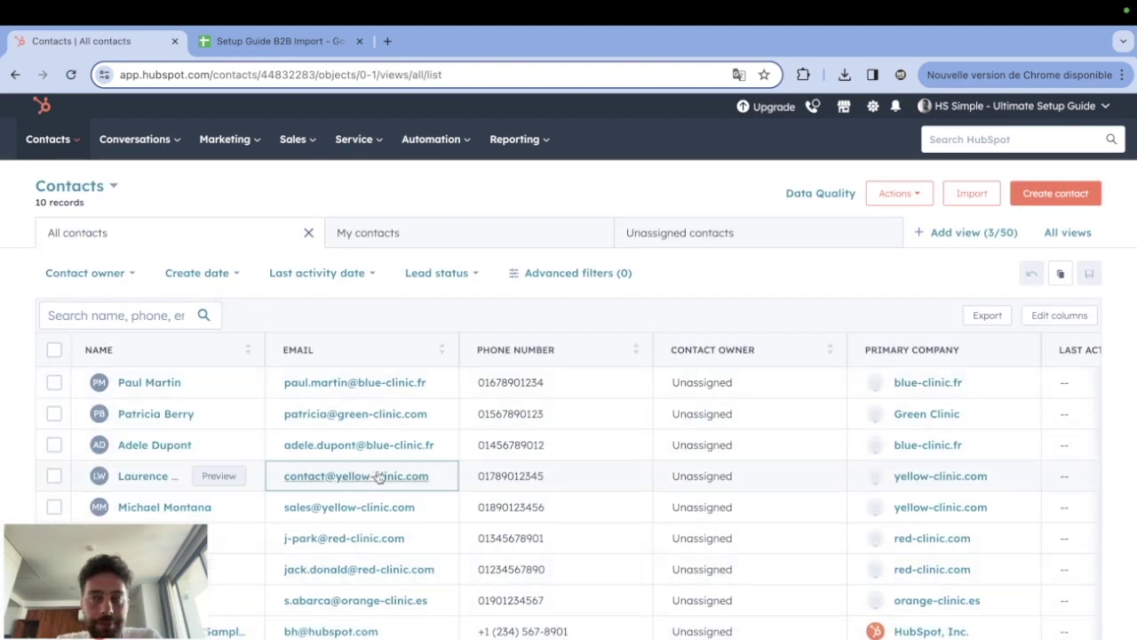
{"action": "scroll", "coordinate": [522, 475], "scroll_direction": "right", "scroll_amount": 2}
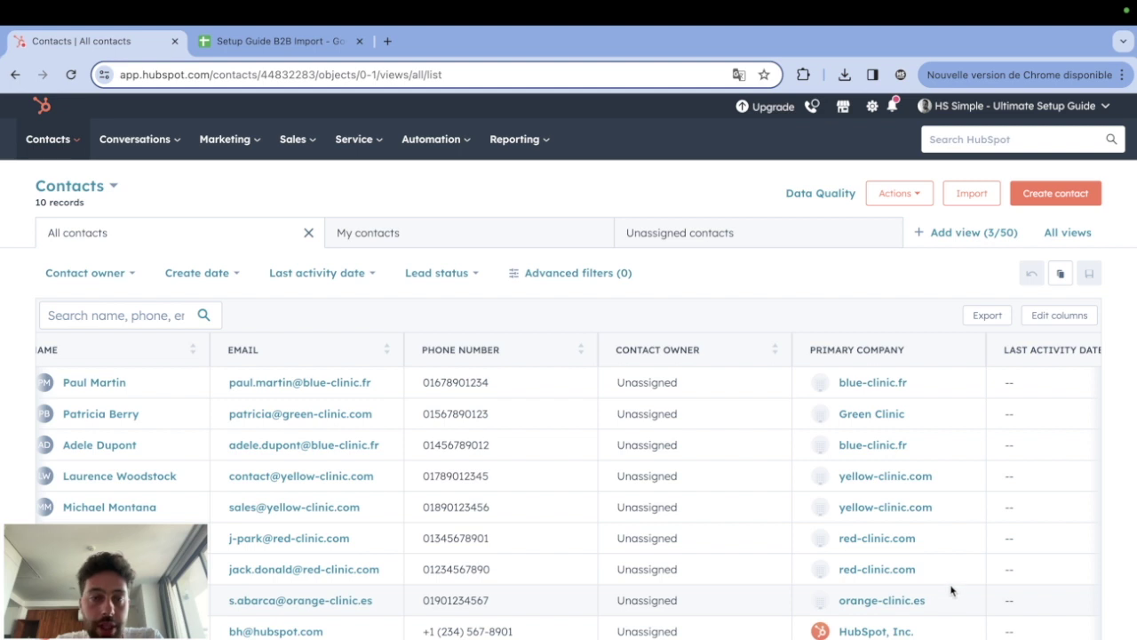
Step: Open the Companies list and view the red-clinic.com record with its associated contacts
{"action": "left_click", "coordinate": [74, 142]}
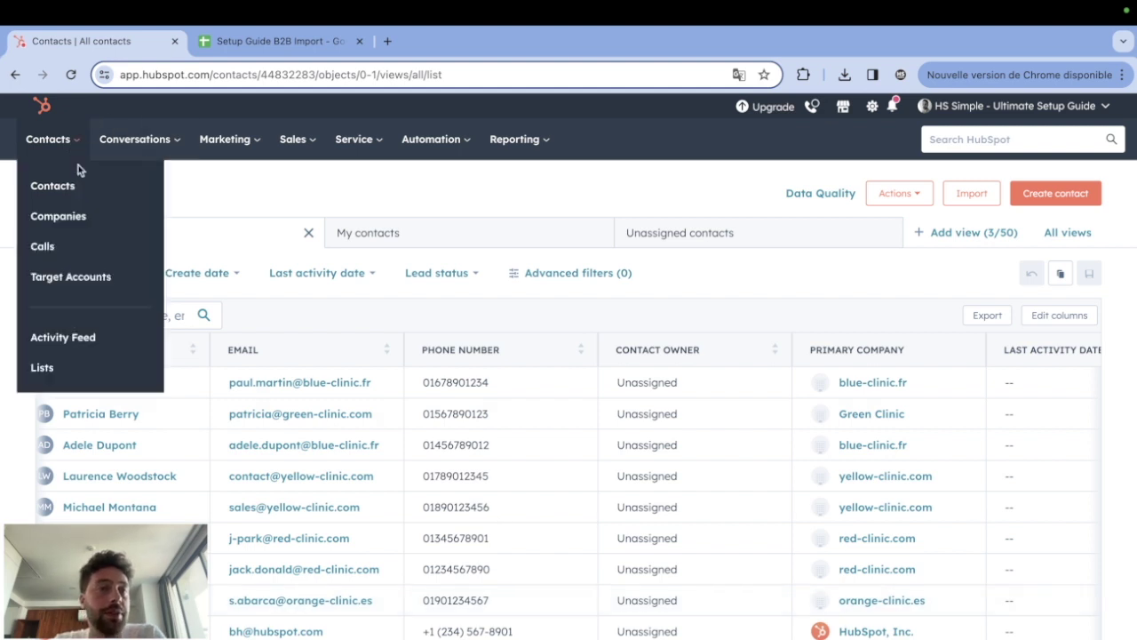
{"action": "left_click", "coordinate": [93, 219]}
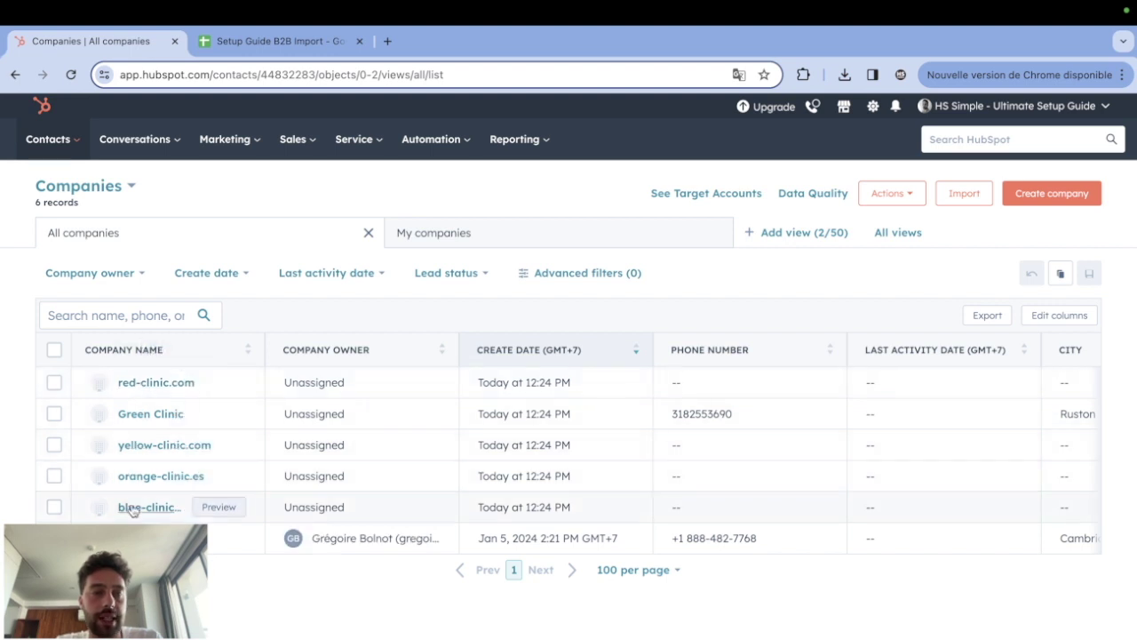
{"action": "left_click", "coordinate": [142, 383]}
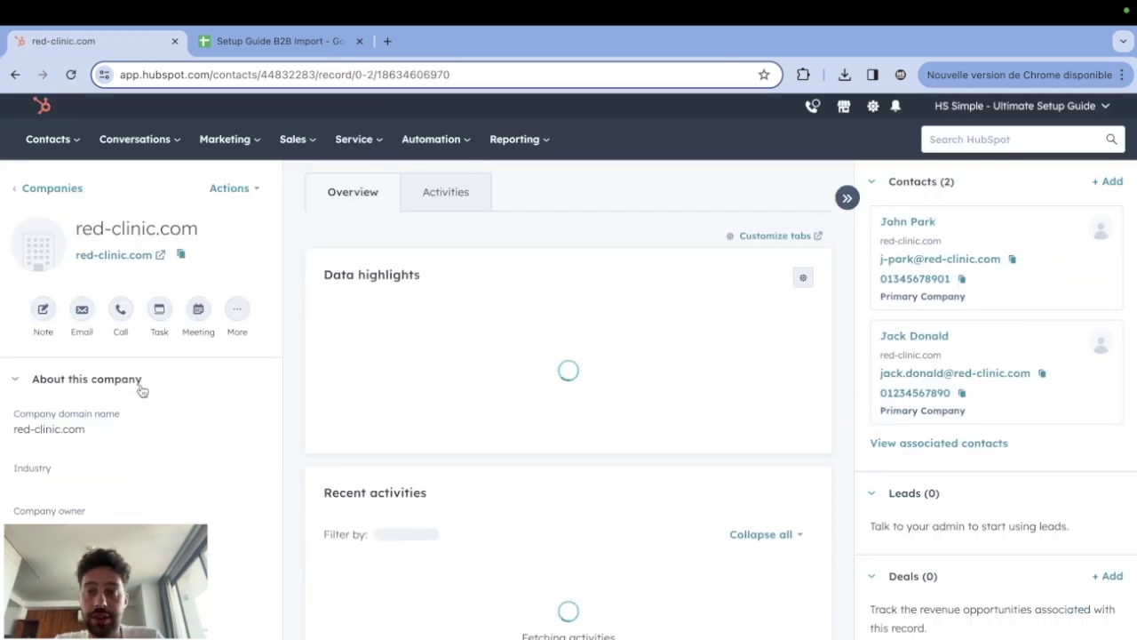